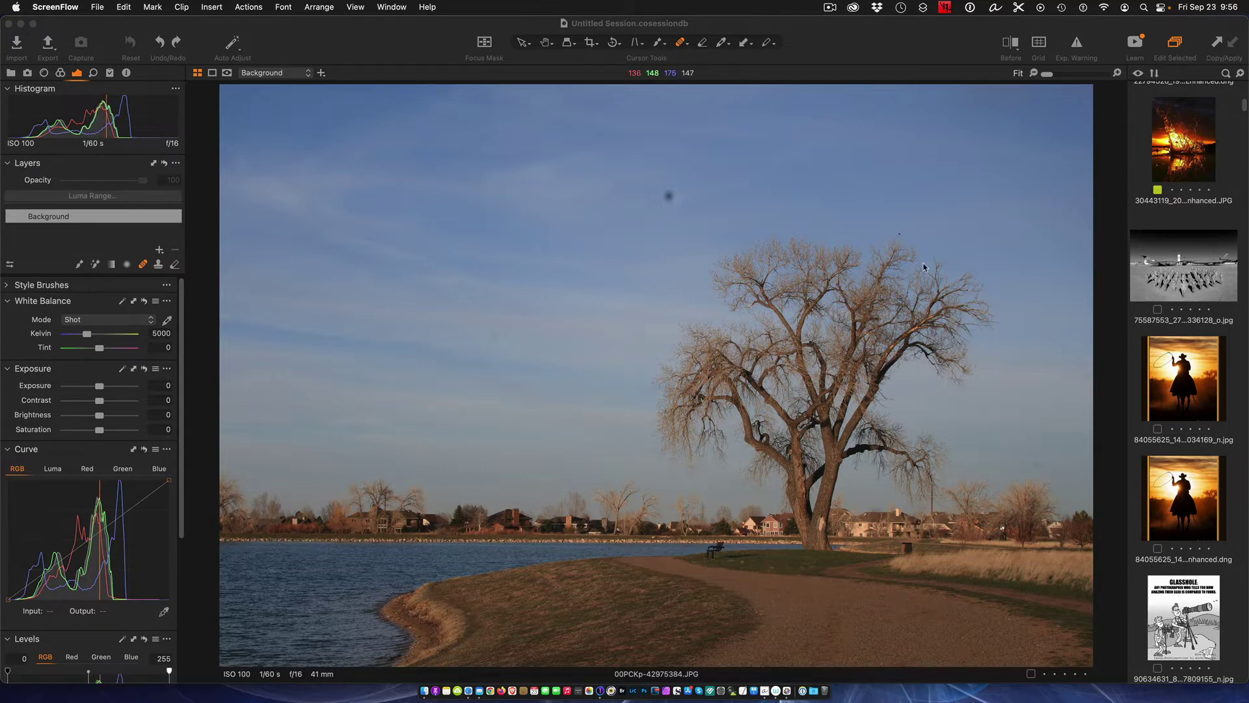
- Toggle the viewer to 100% on the sky and back to Fit with Z
key(z)
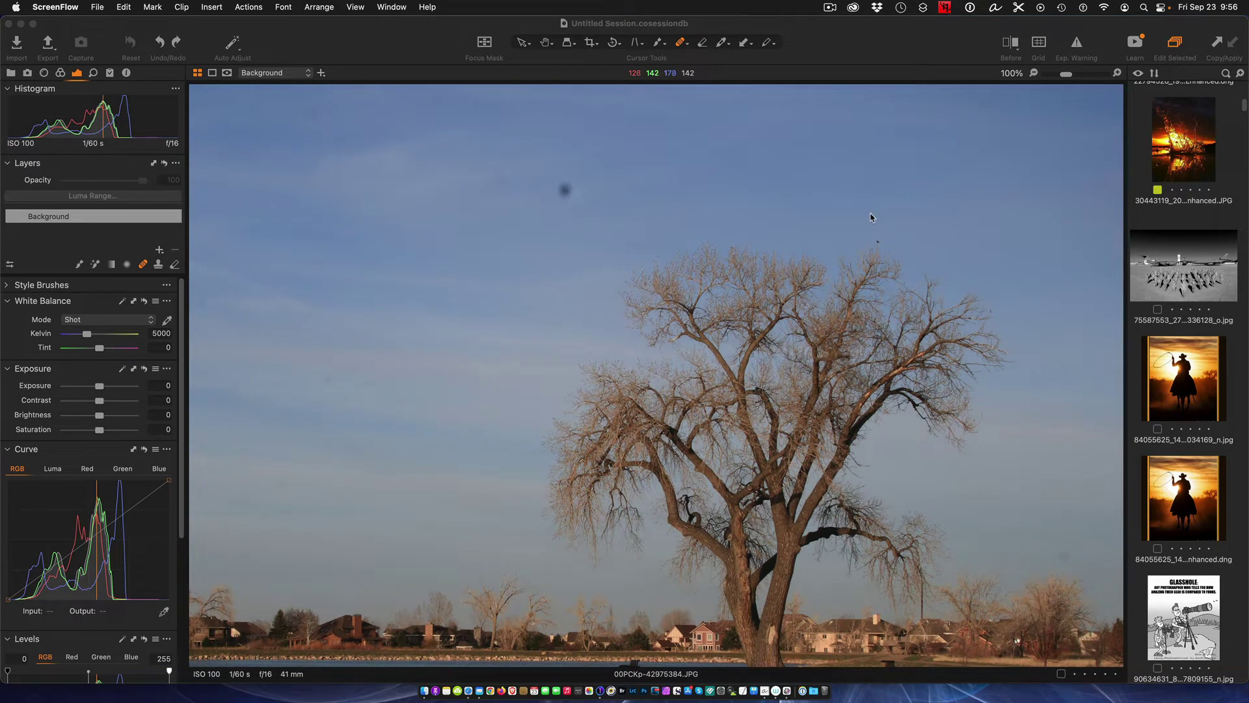
key(z)
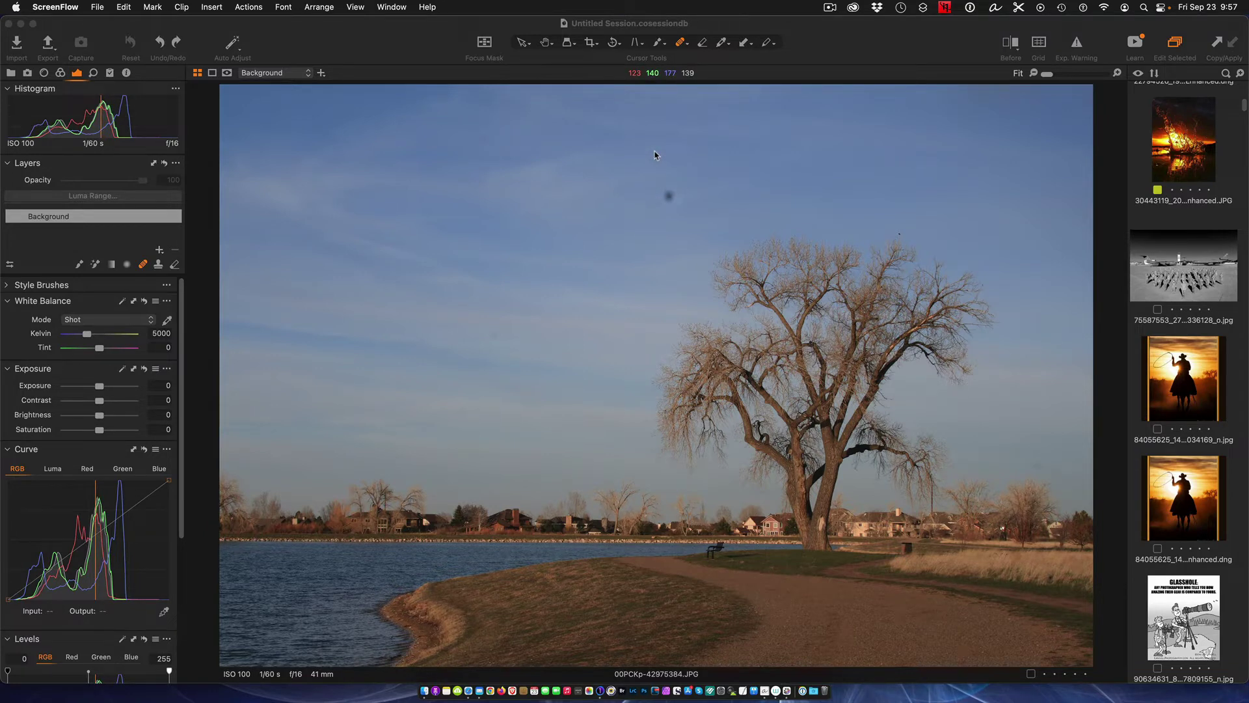
- Set the Healing Brush to Remove Spot mode, then return to the Select arrow tool
click(685, 49)
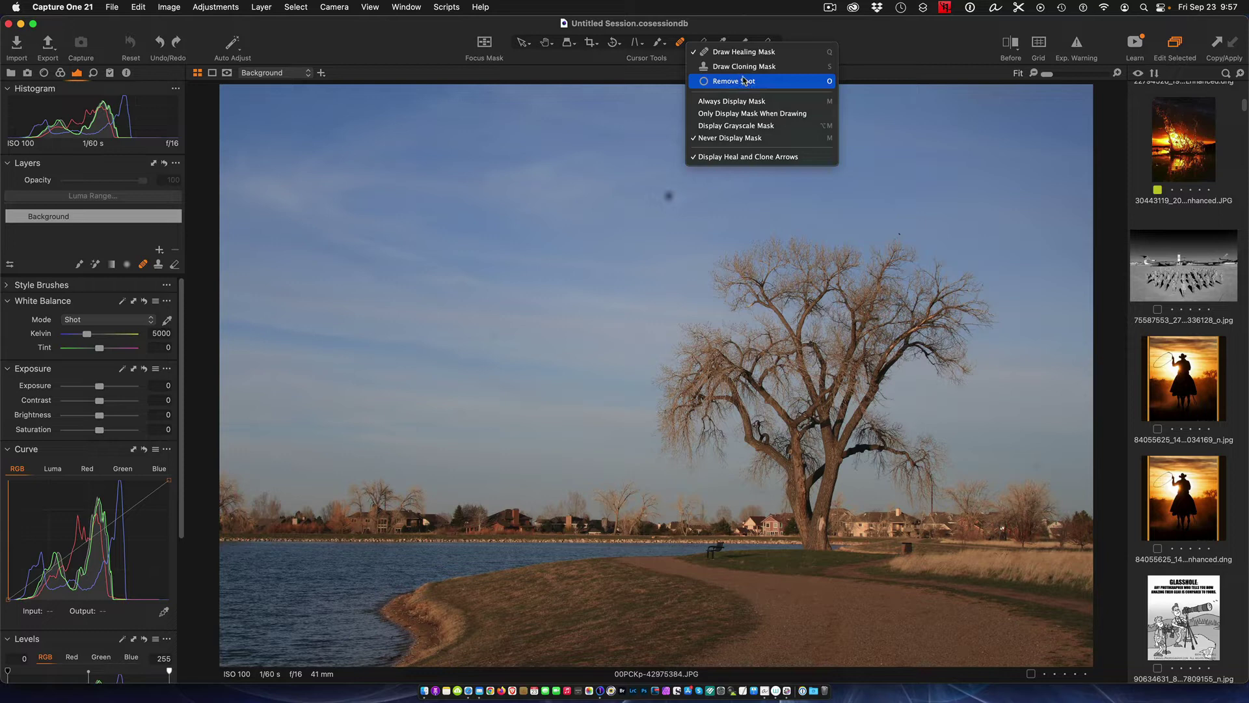
click(746, 81)
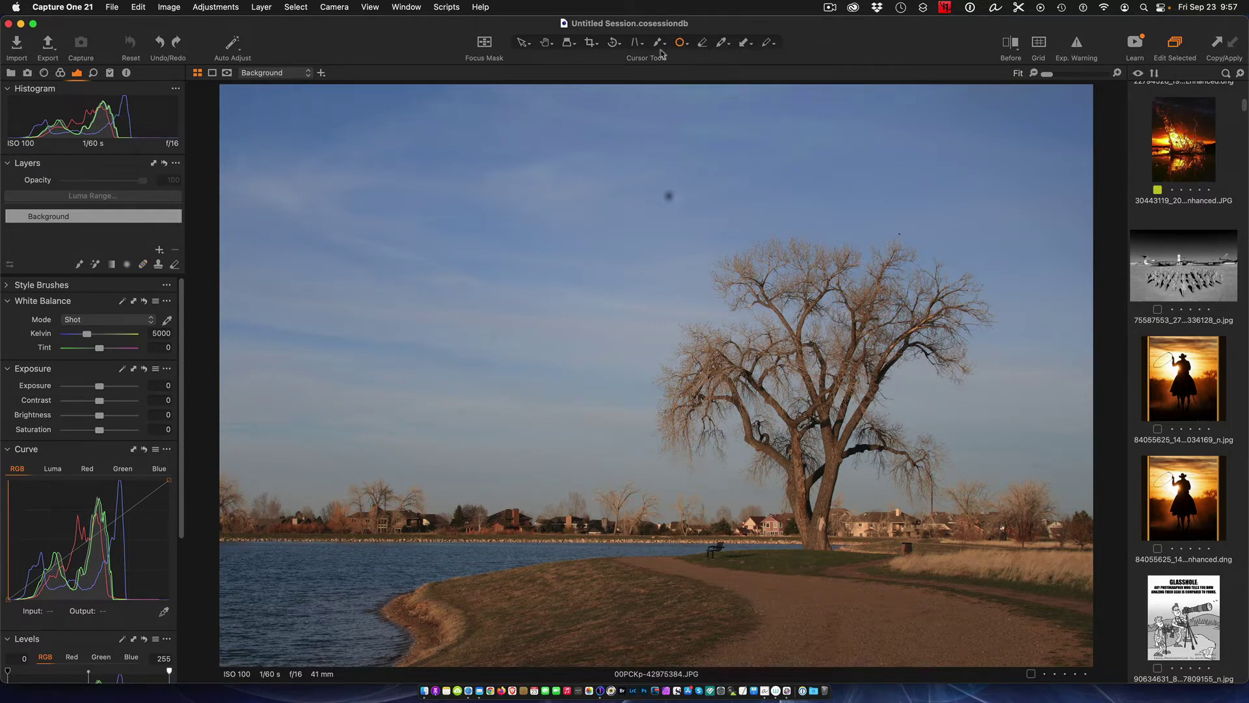
click(524, 42)
- Add Heal Layer 1 and a filled Adjustment Layer 1 above it, leaving Adjustment Layer 1 active
click(159, 250)
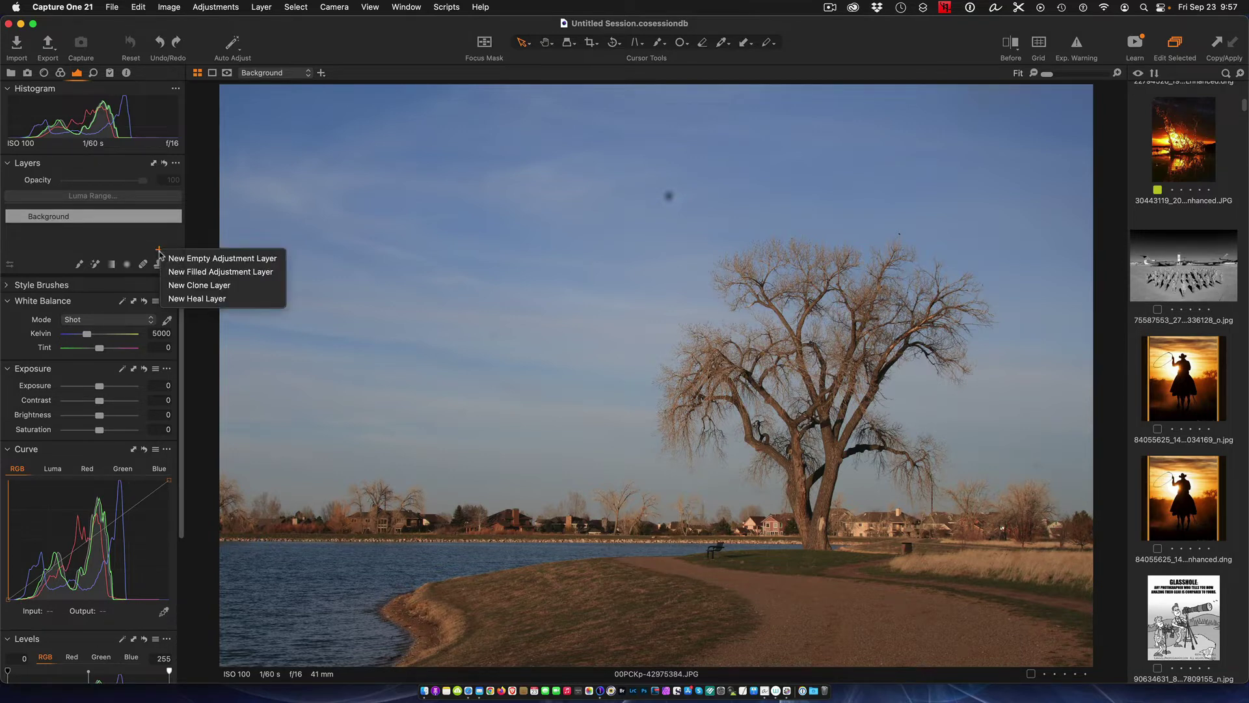
click(194, 299)
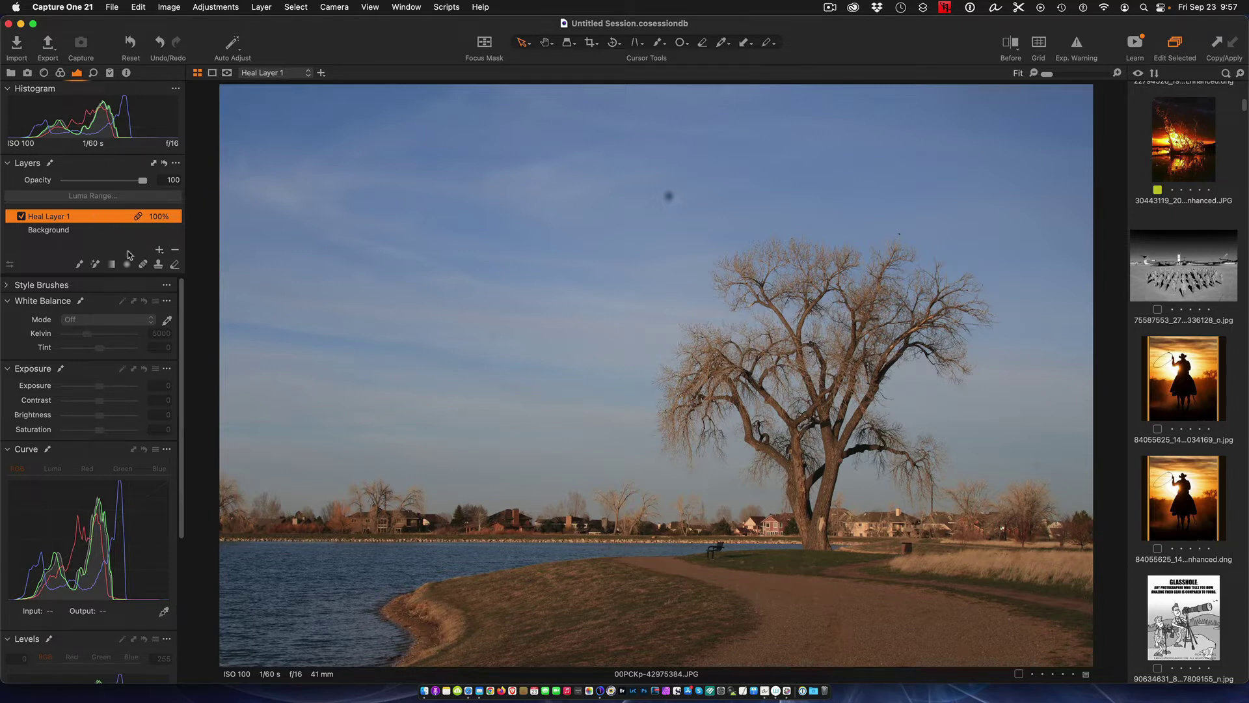
click(160, 250)
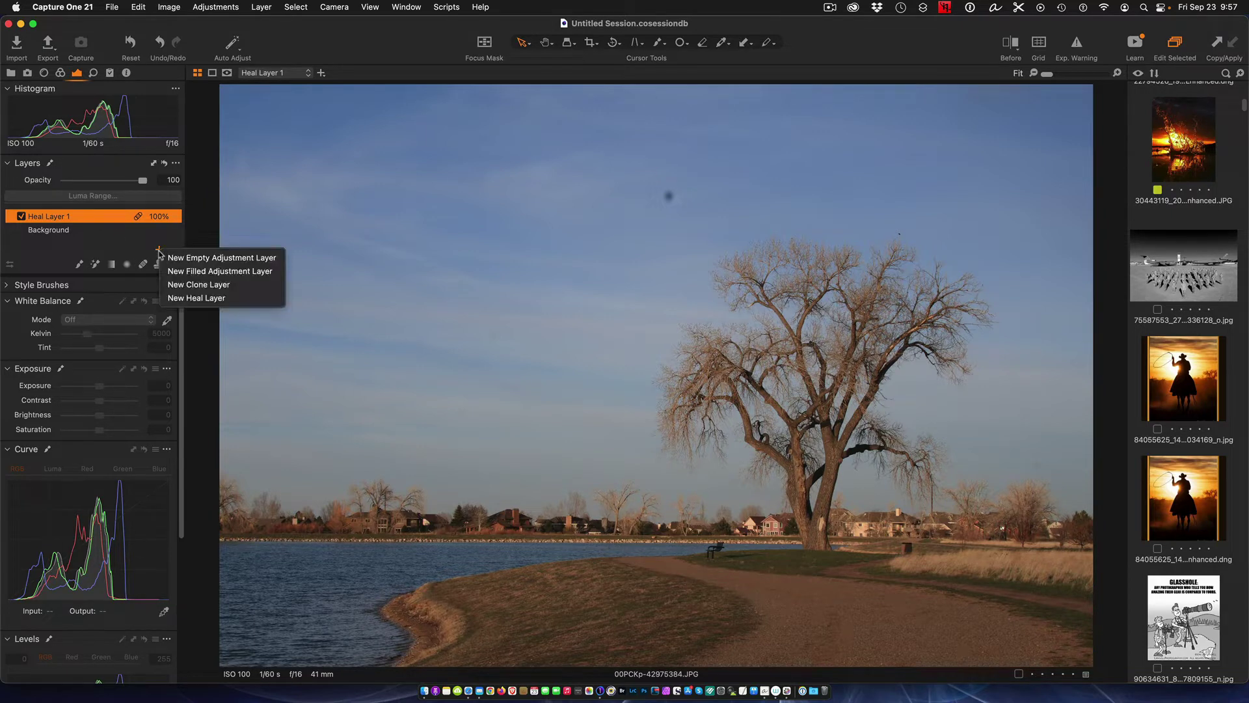
click(215, 272)
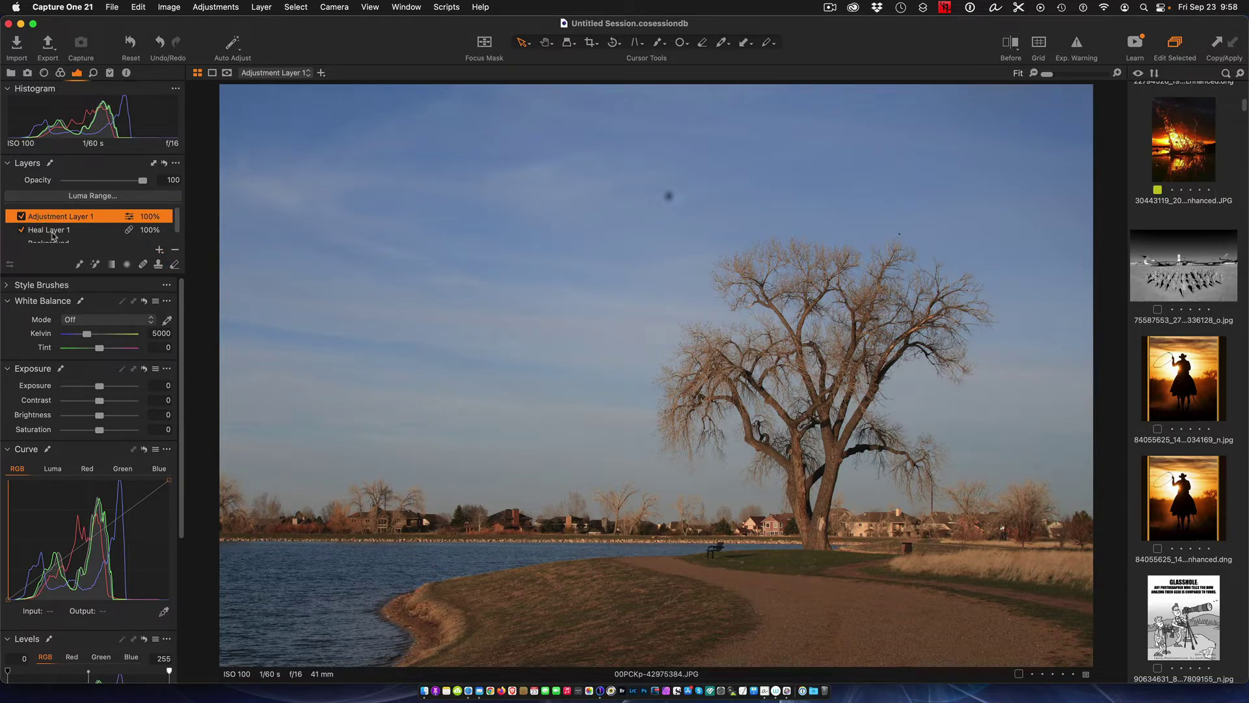
click(59, 232)
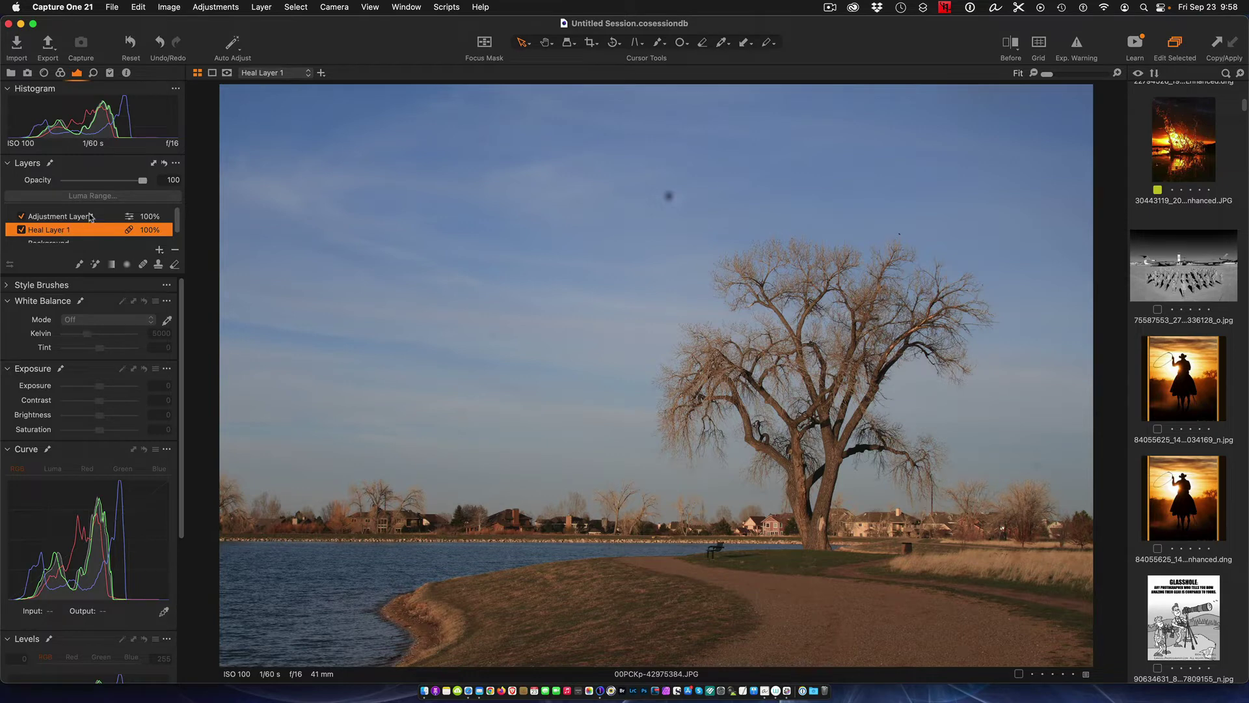
click(91, 218)
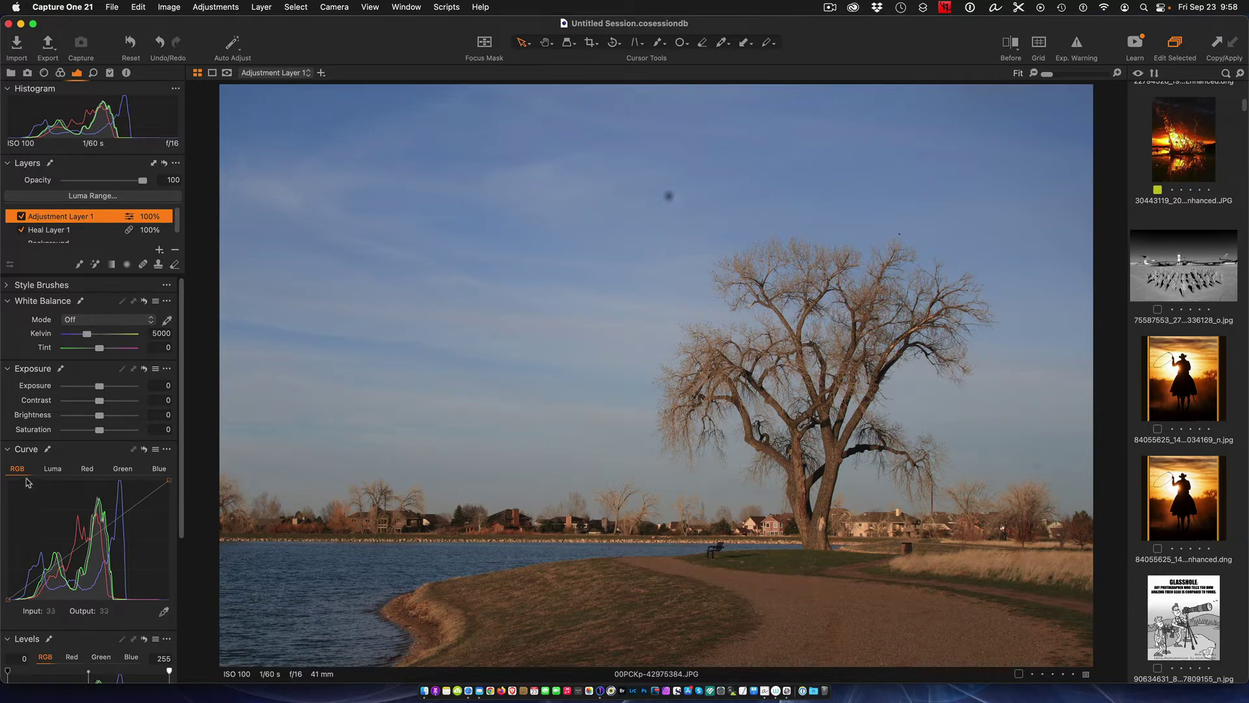
- Float and enlarge the Curve tool, then add two RGB curve points, one mapping 75 to 74
drag(75, 451, 458, 165)
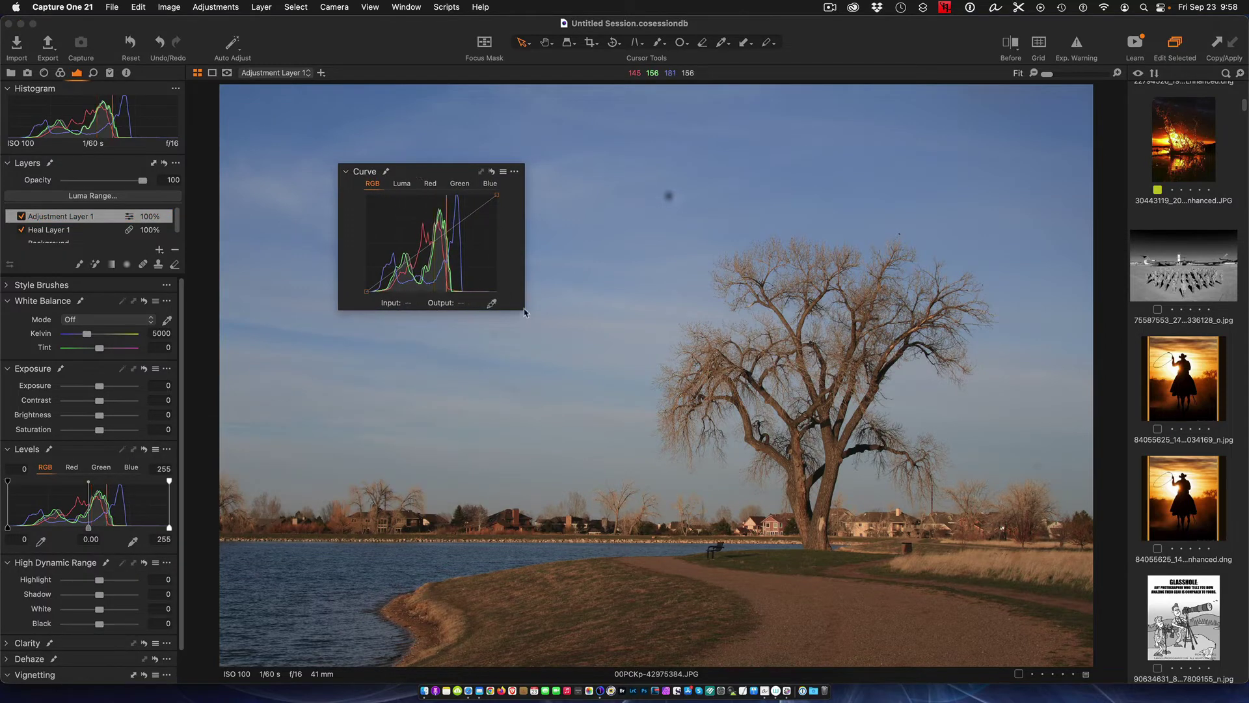
drag(519, 311, 626, 443)
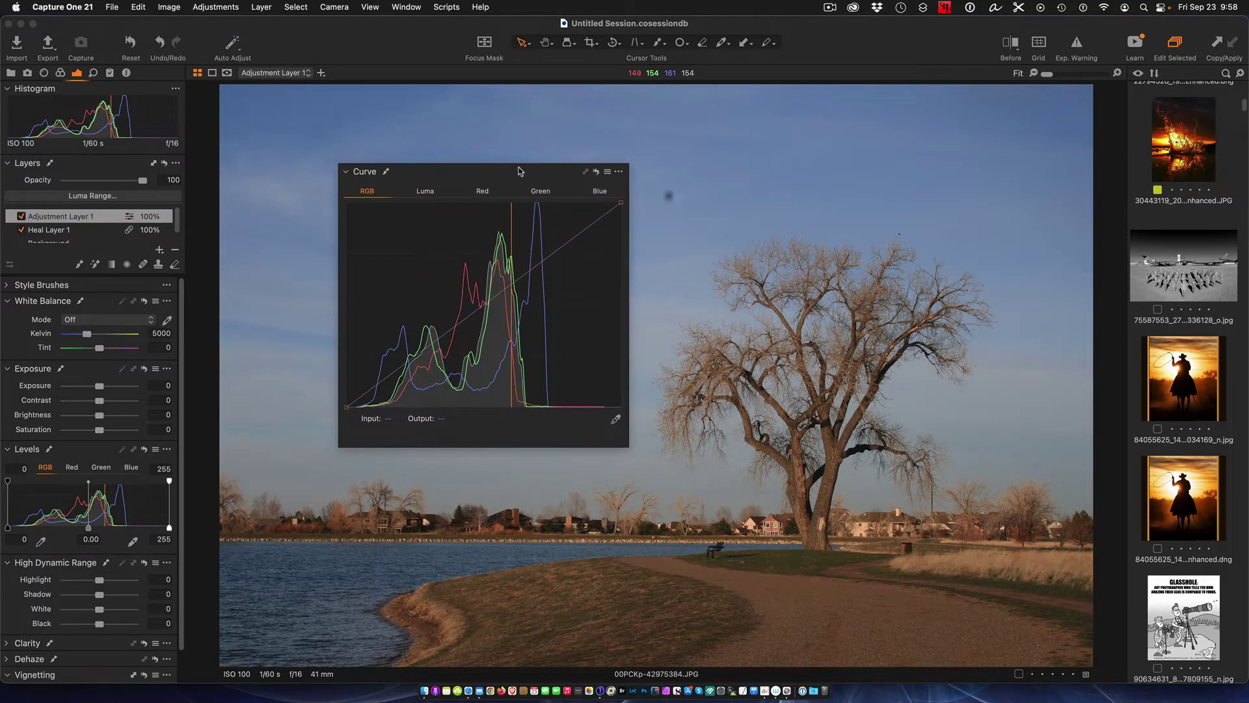
drag(516, 173, 423, 333)
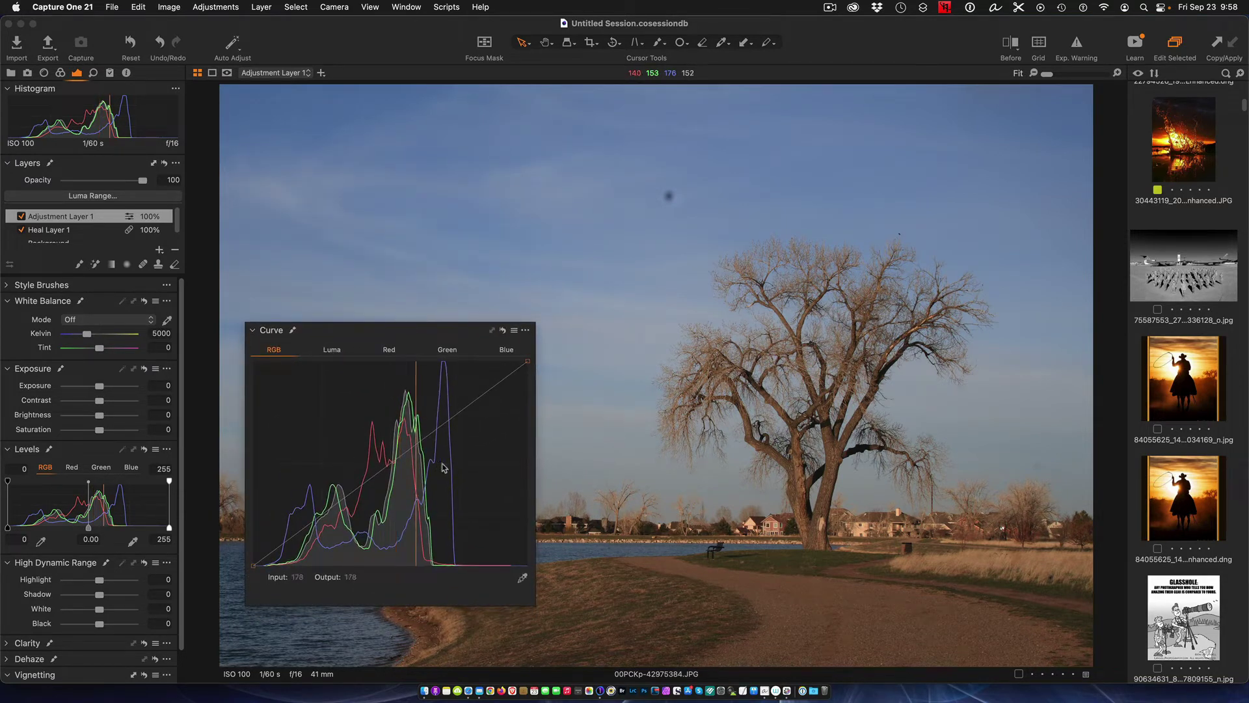
click(334, 507)
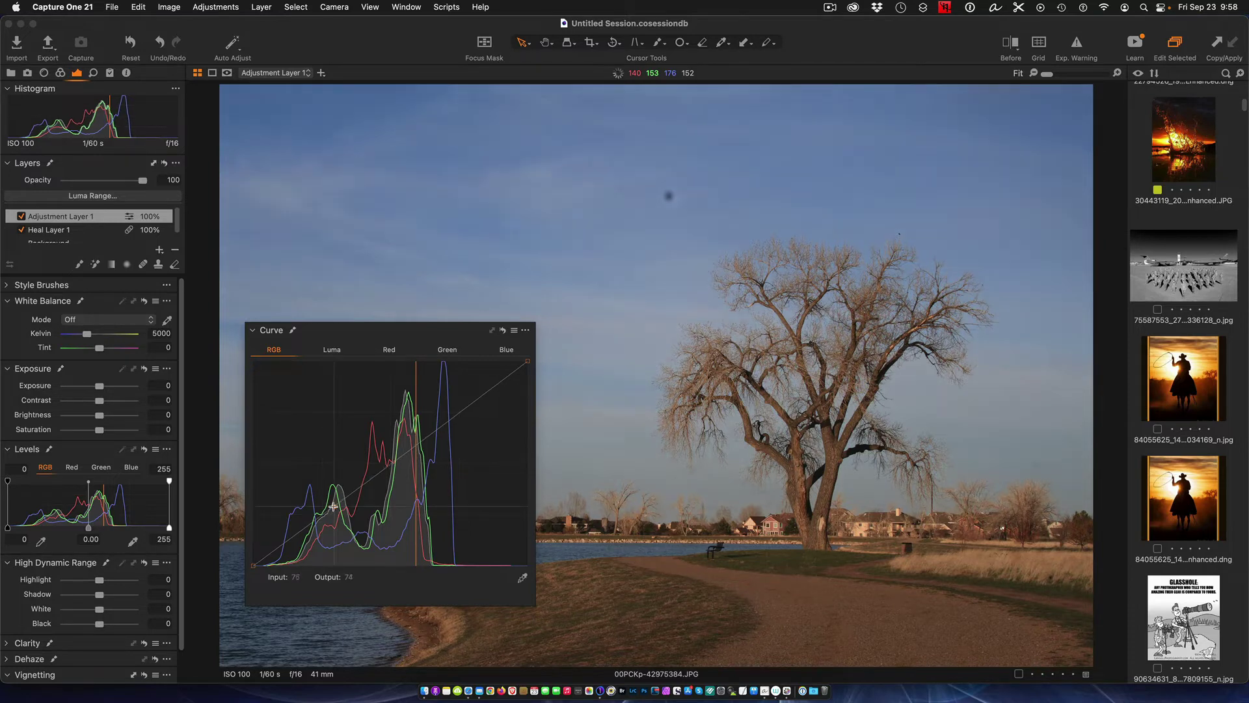
click(459, 415)
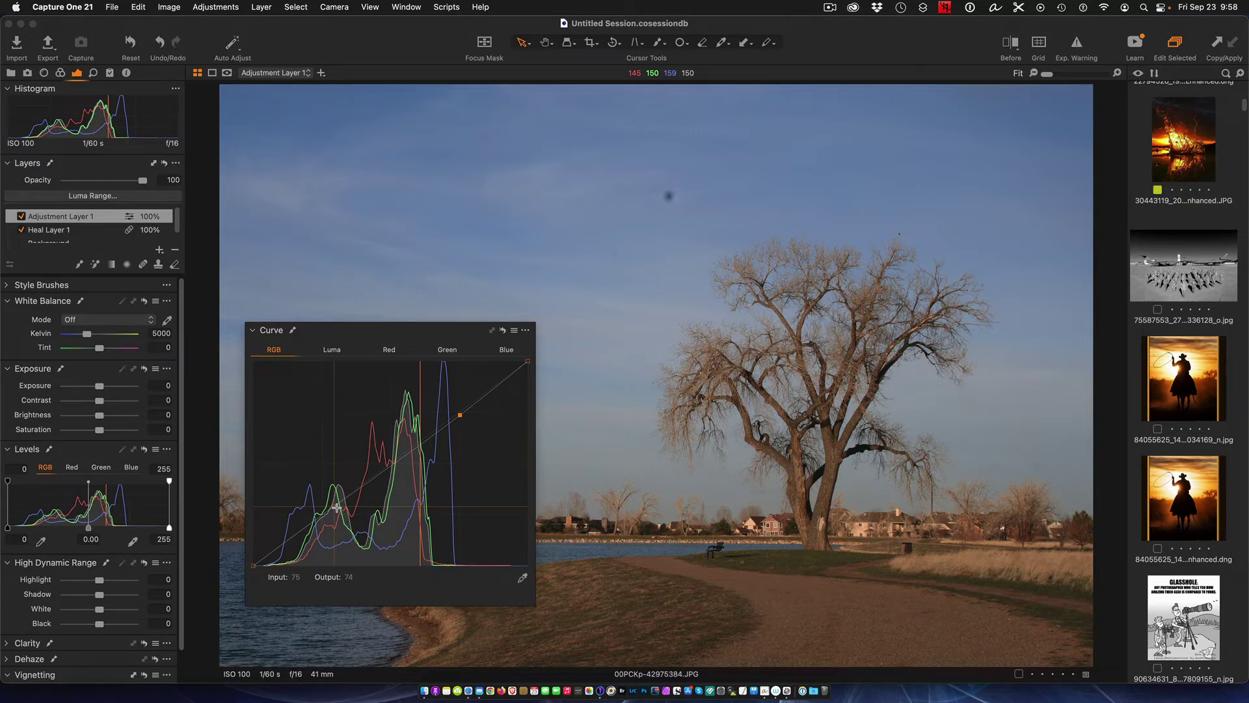
- Bend the RGB curve into an inverted sine shape and dock the Curve tool back
drag(336, 508, 299, 365)
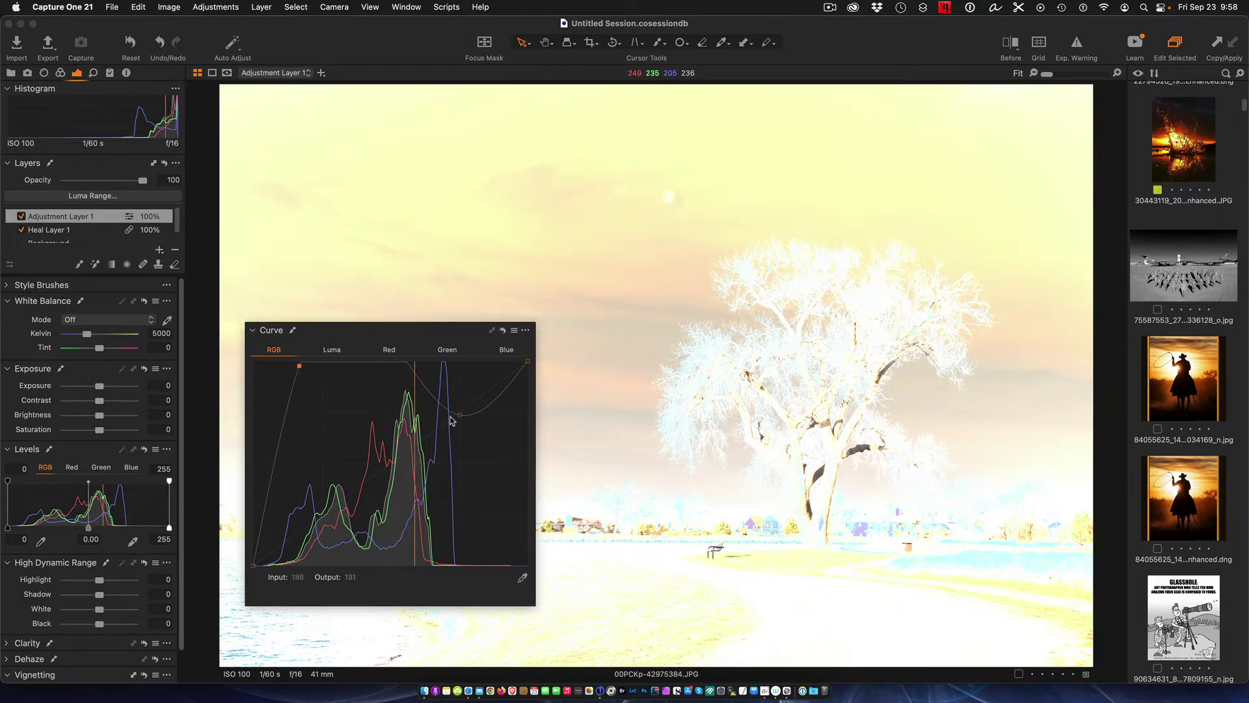
drag(460, 414, 432, 563)
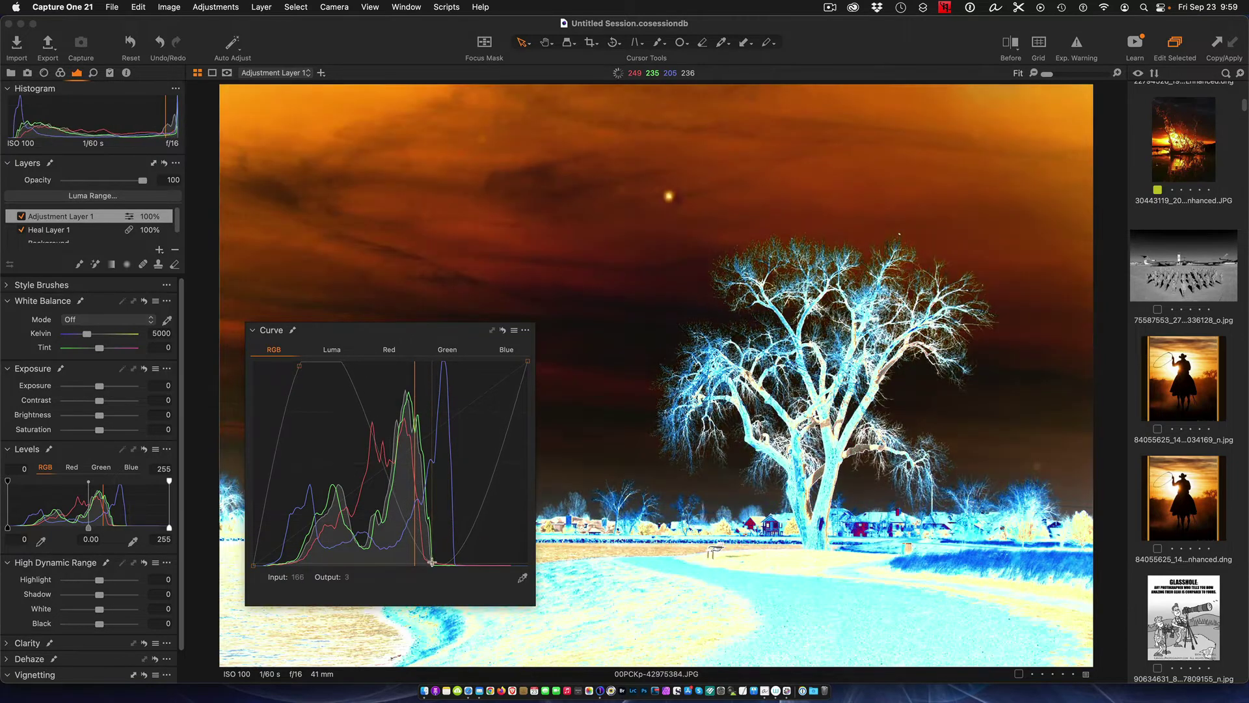
drag(302, 368, 308, 379)
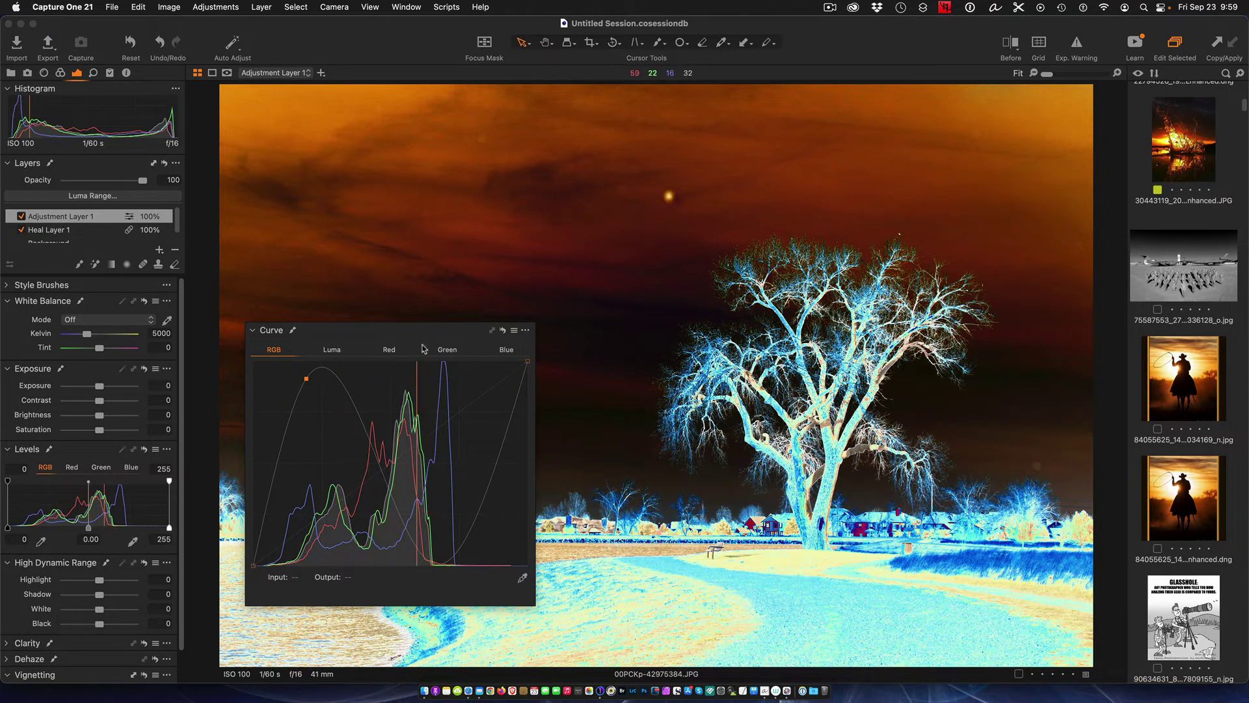
drag(417, 336, 405, 435)
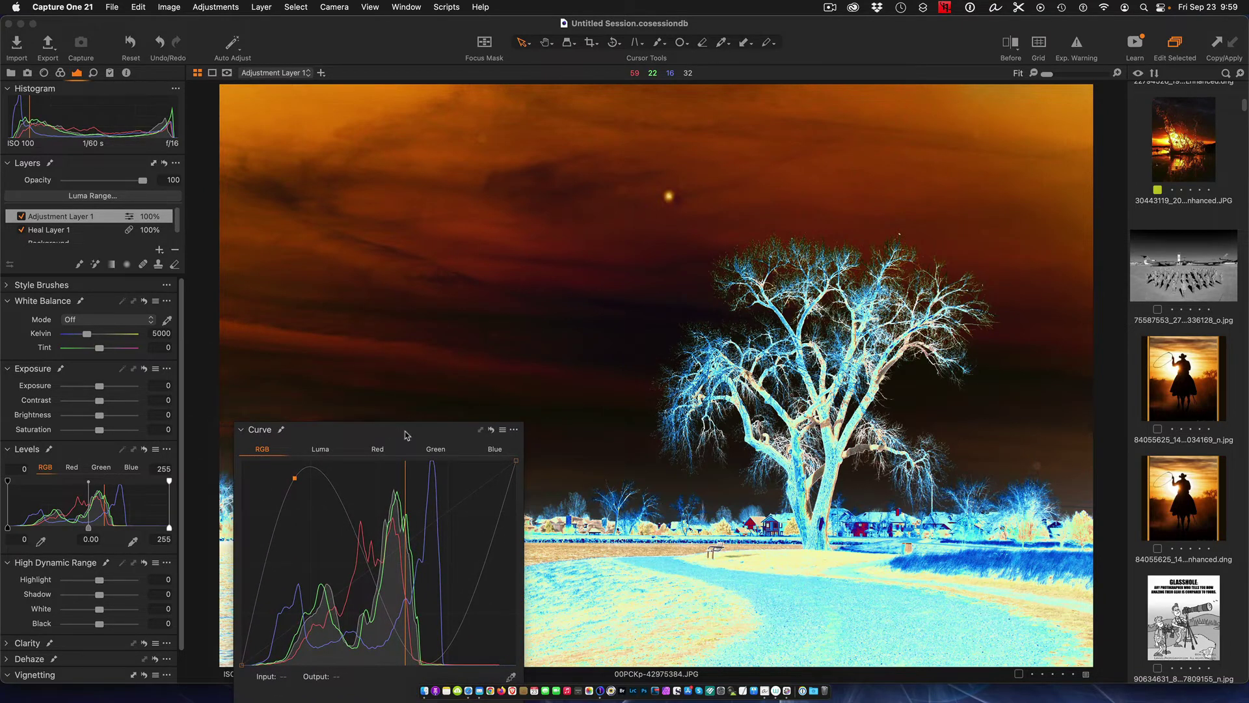
drag(405, 435, 117, 497)
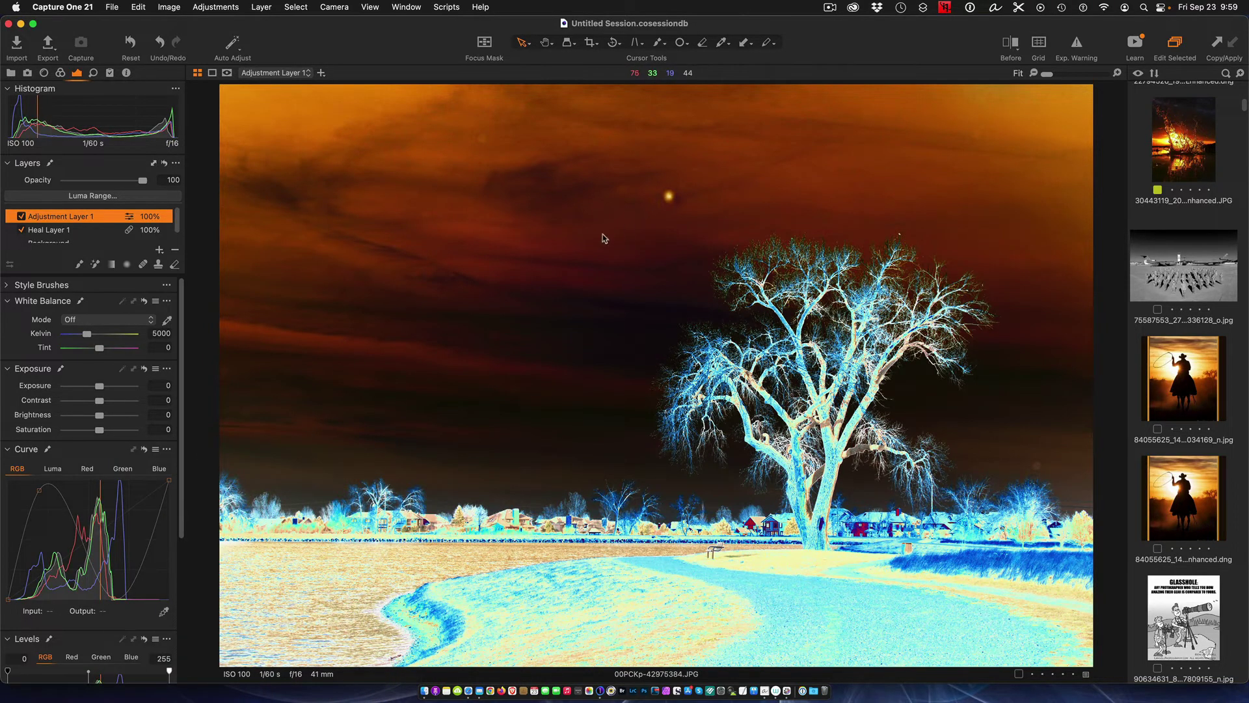
- Pan across the magnified sky, then fit the whole inverted photo in the viewer
scroll(569, 257, up, 3)
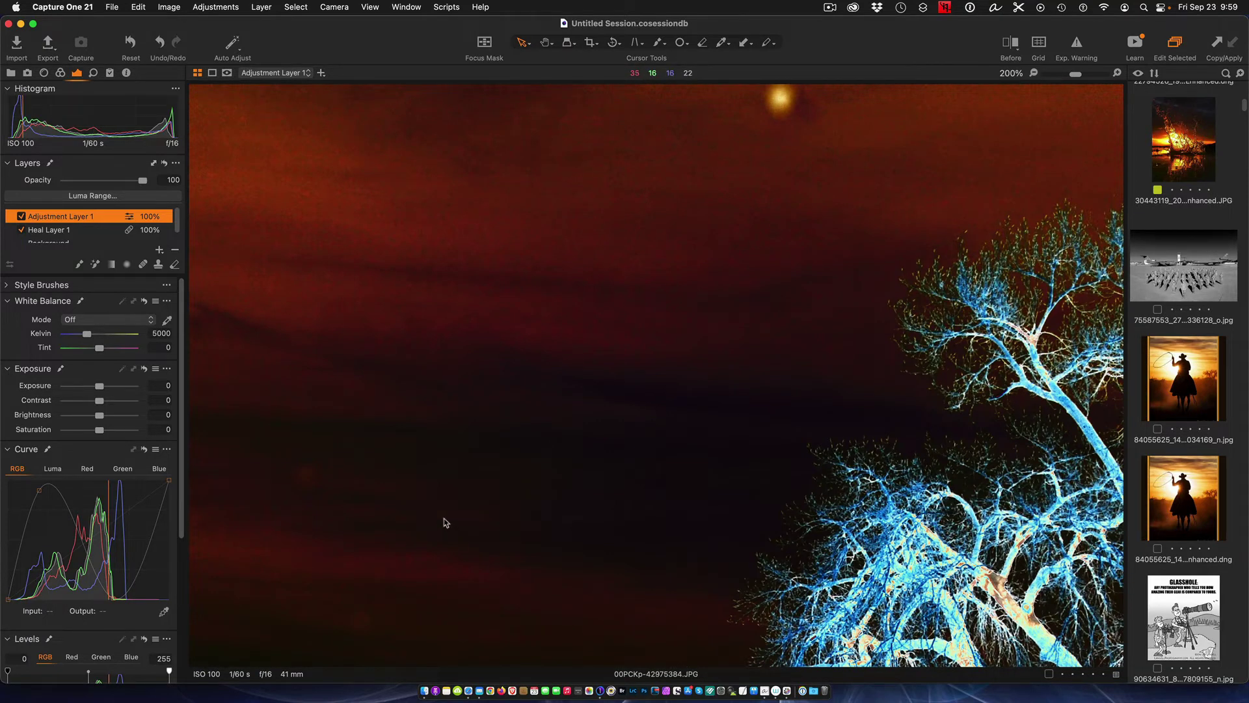
drag(441, 516, 909, 380)
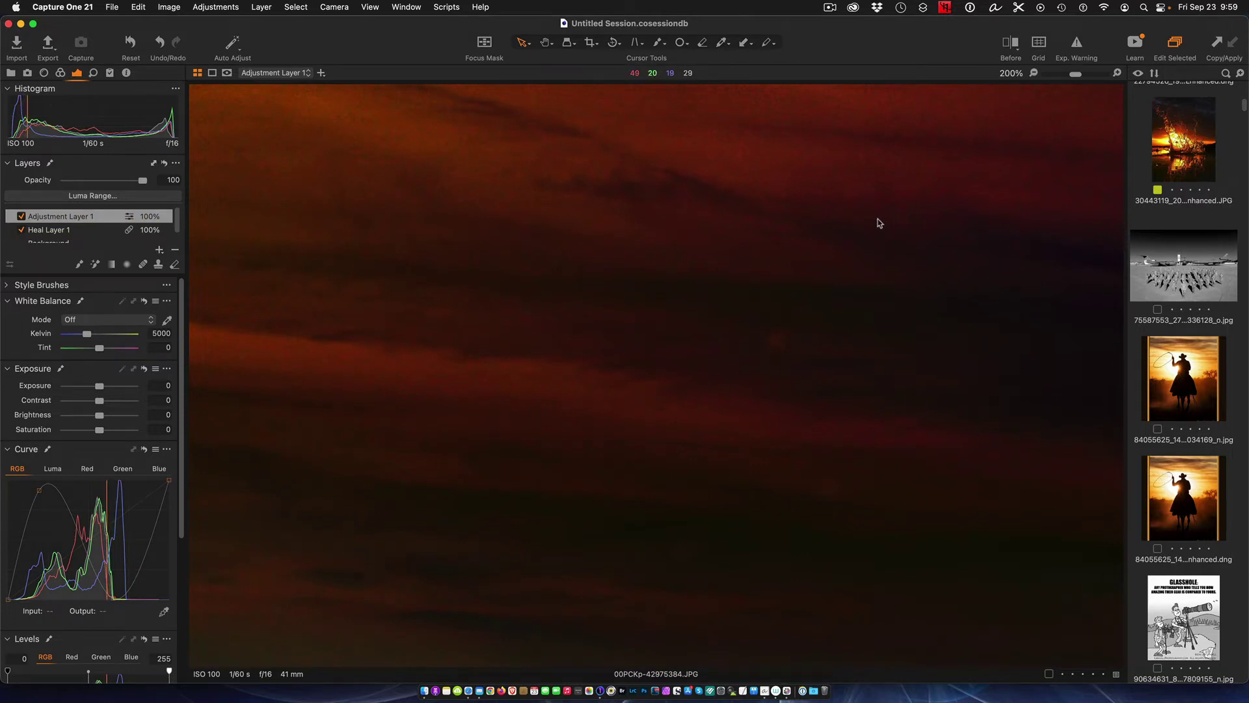
drag(873, 214, 954, 630)
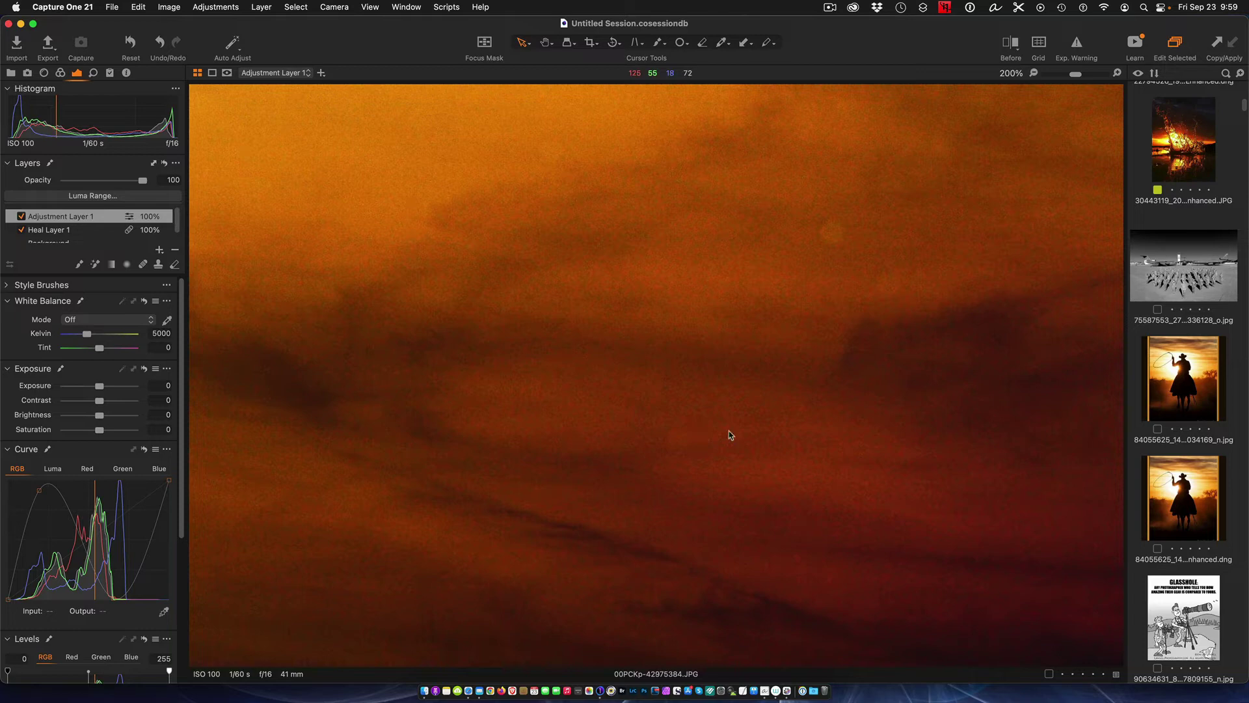
drag(980, 392, 651, 336)
key(super+minus)
key(super+minus)
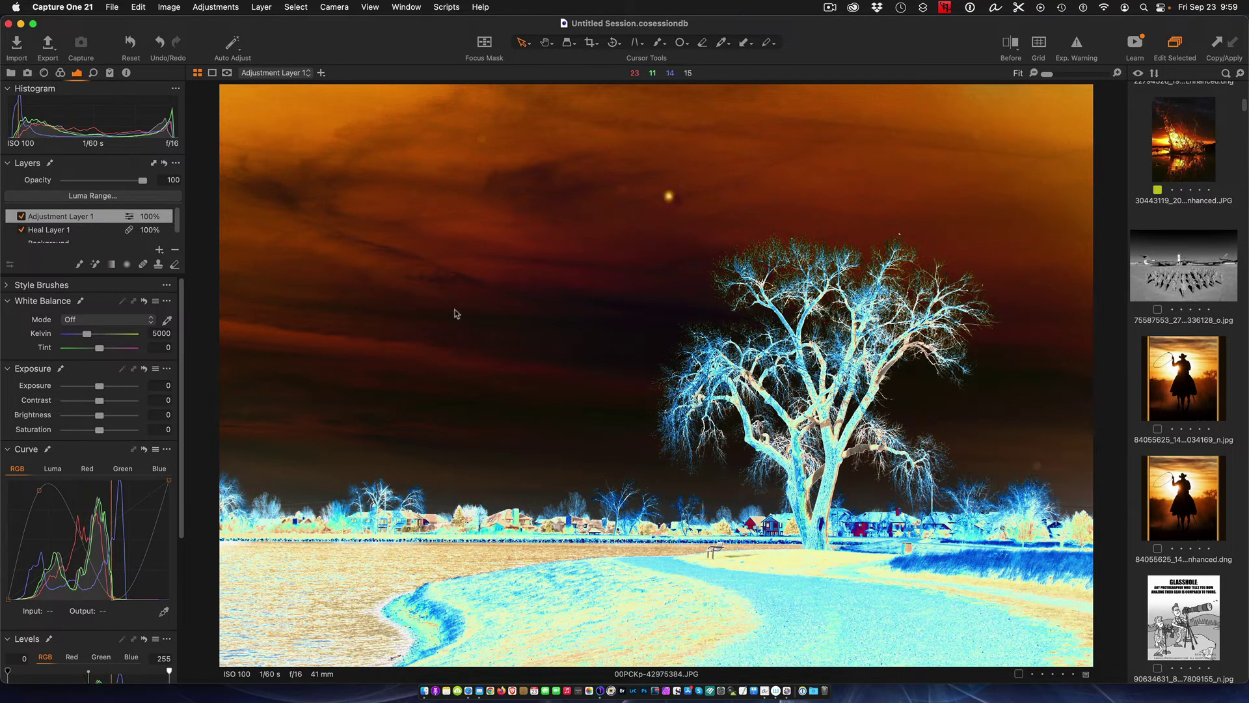
- Select Heal Layer 1, zoom to 100%, and enlarge the Dust spot-removal brush radius
click(63, 232)
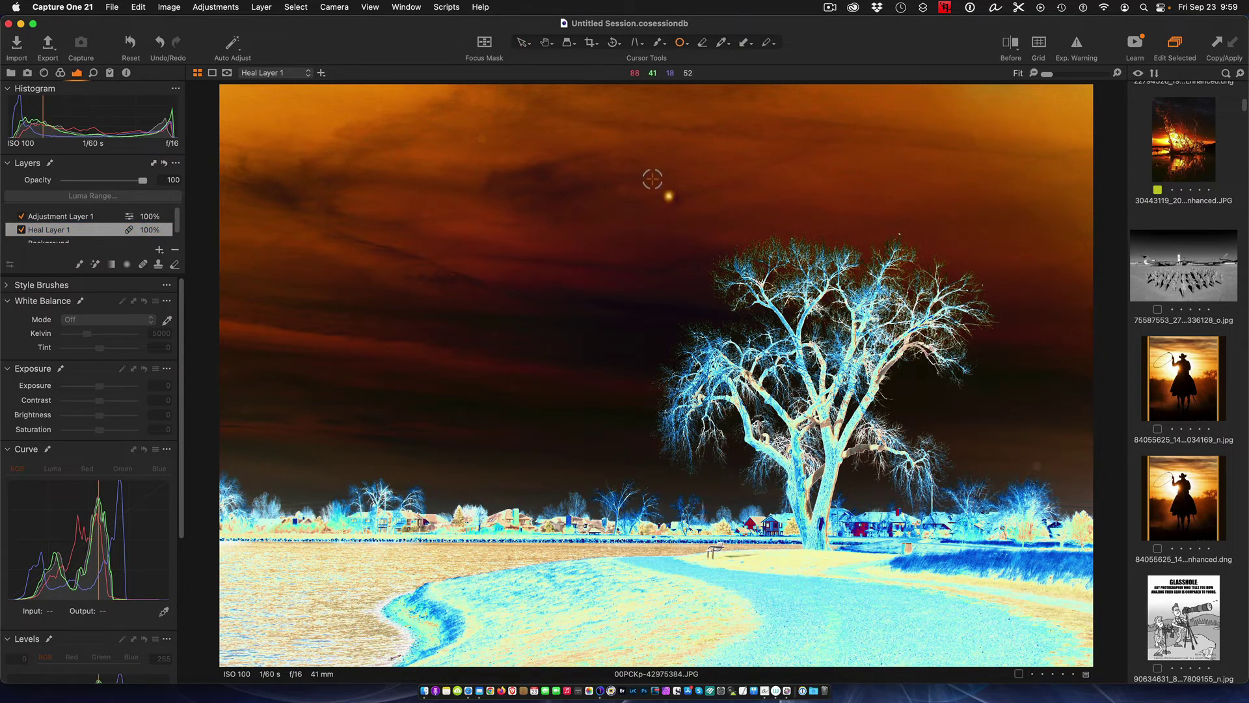
key(super+alt+0)
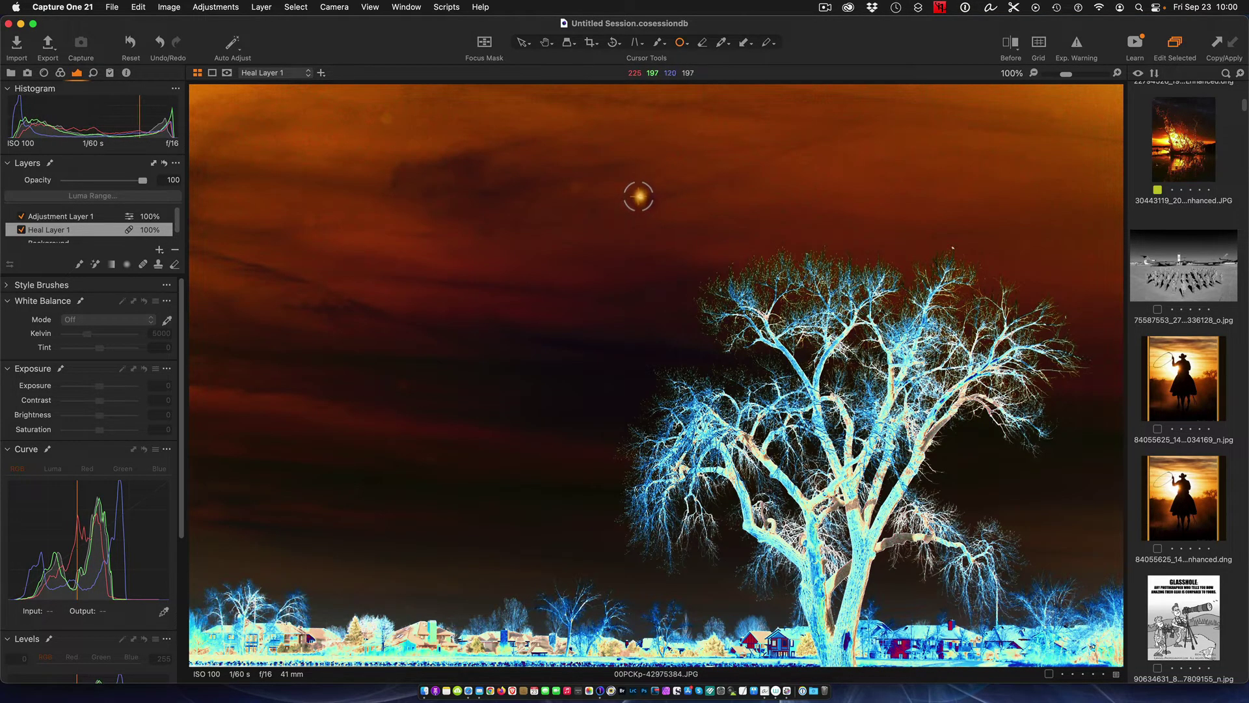
right_click(642, 200)
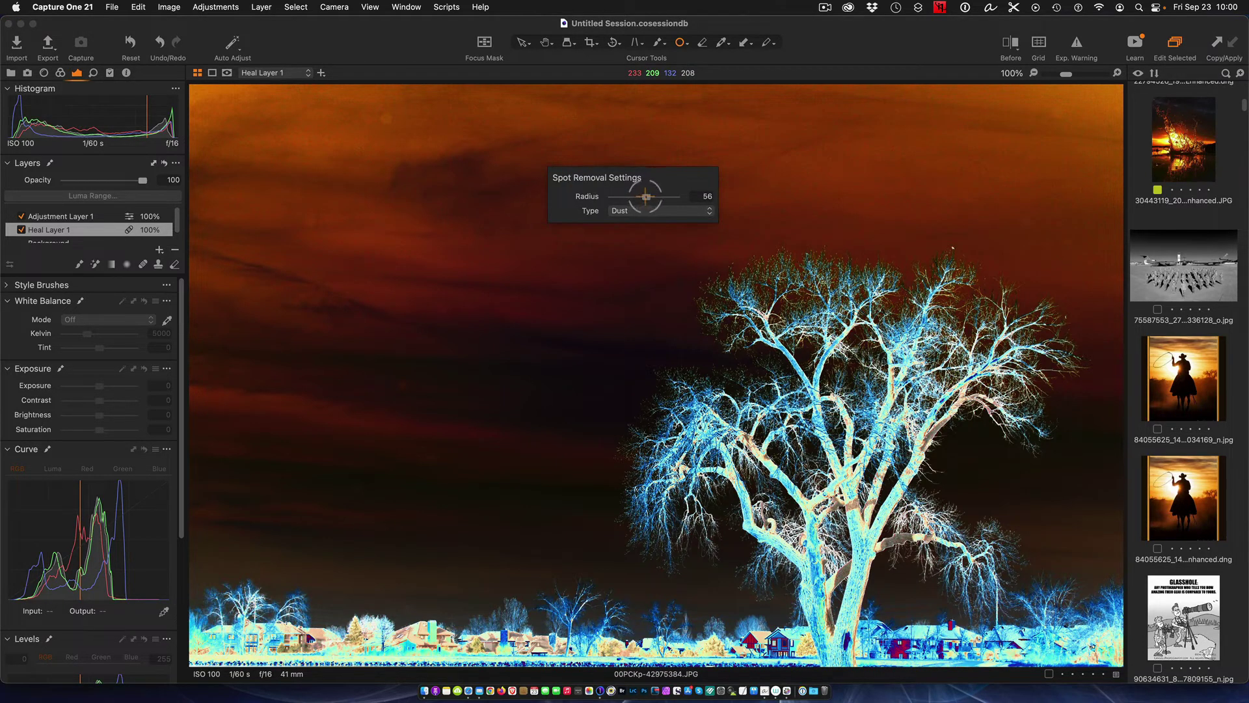
drag(646, 196, 650, 196)
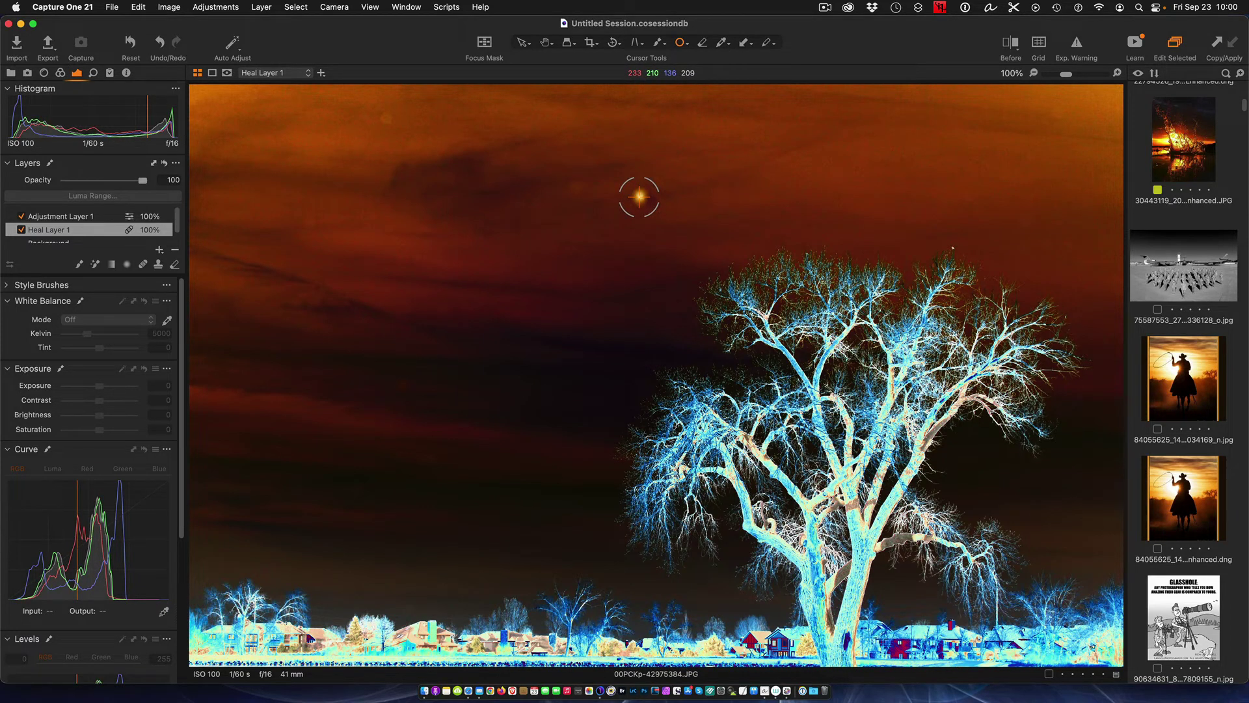
- Heal the dust spot above the tree and three more spots in the left and lower sky
click(639, 196)
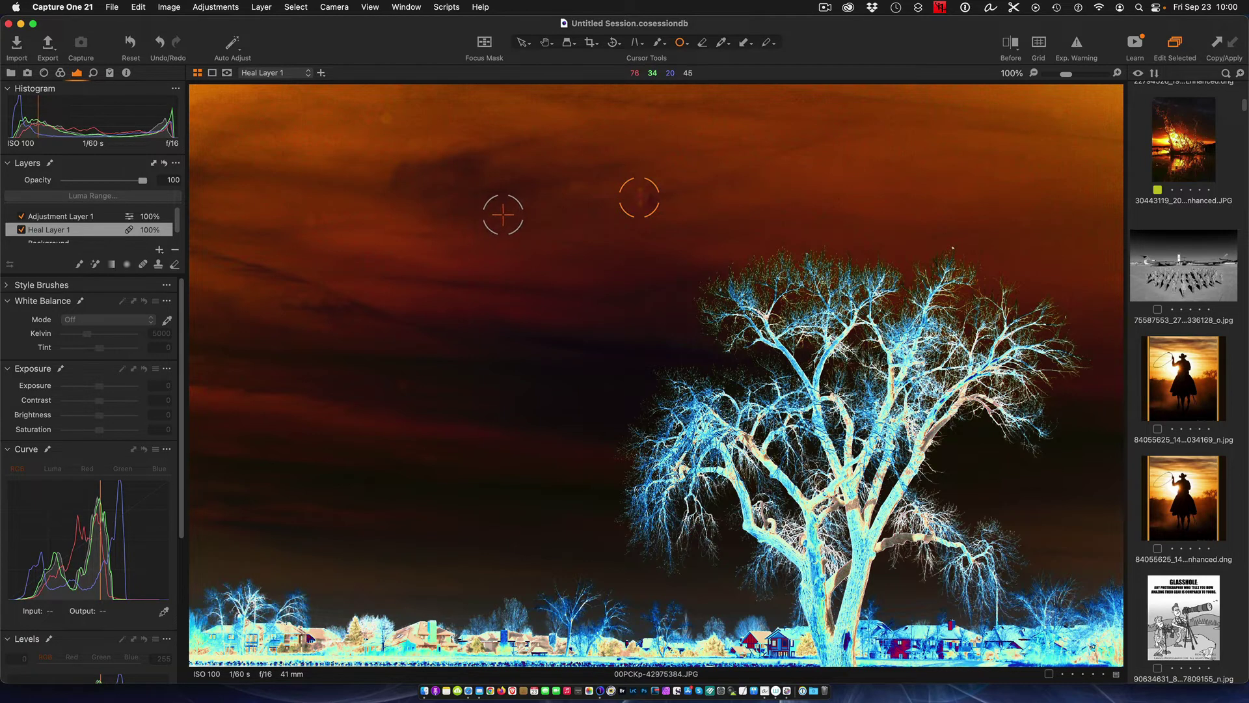
click(401, 384)
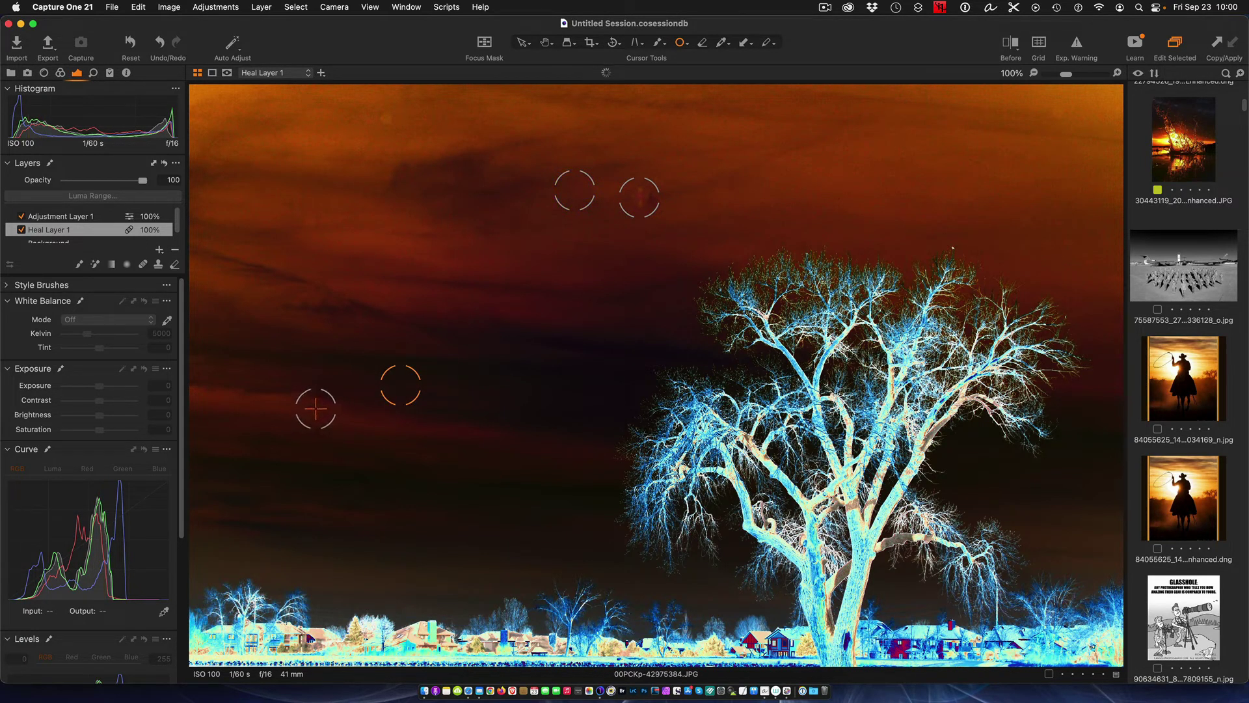
mouse_move(269, 383)
mouse_down()
mouse_move(377, 320)
mouse_move(505, 197)
mouse_up()
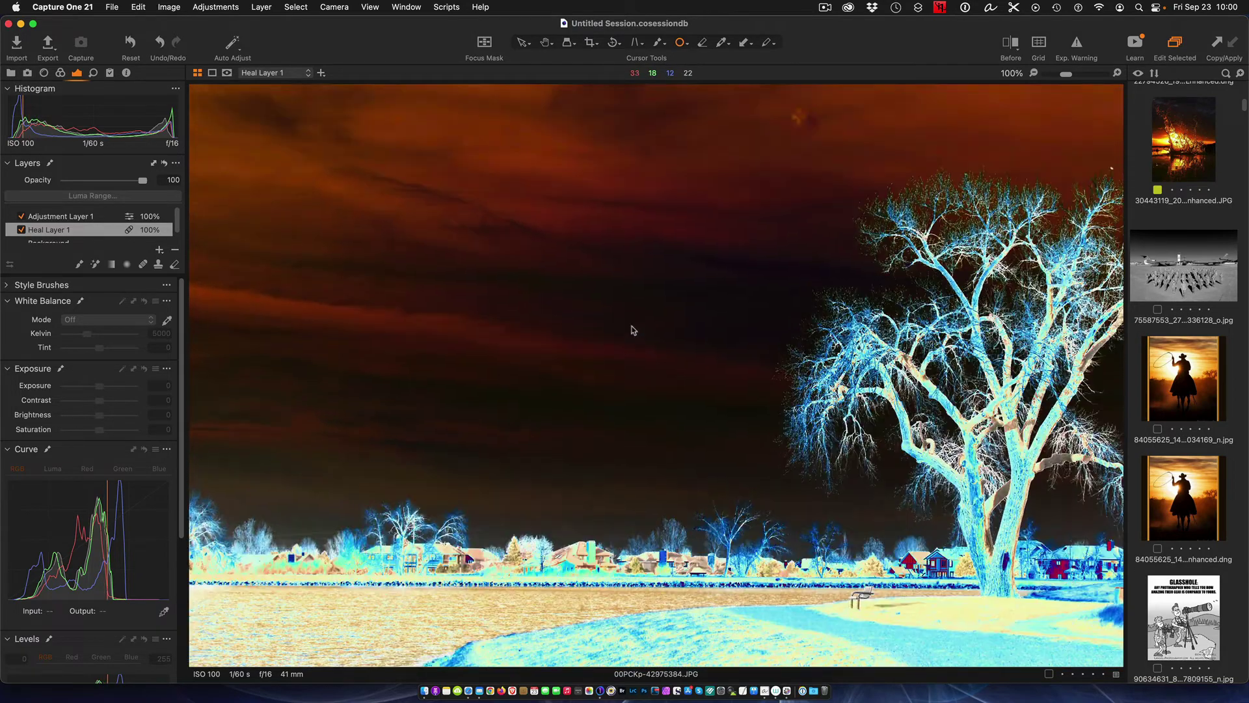
drag(633, 330, 636, 390)
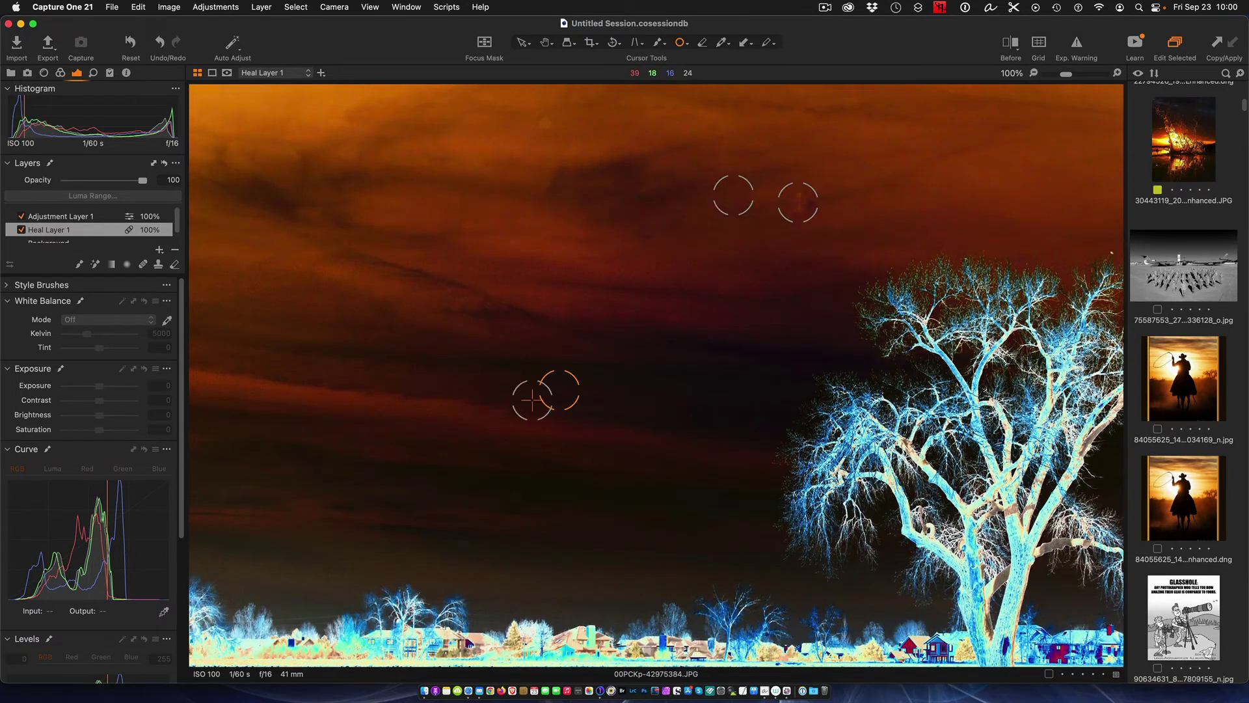
scroll(456, 438, up, 2)
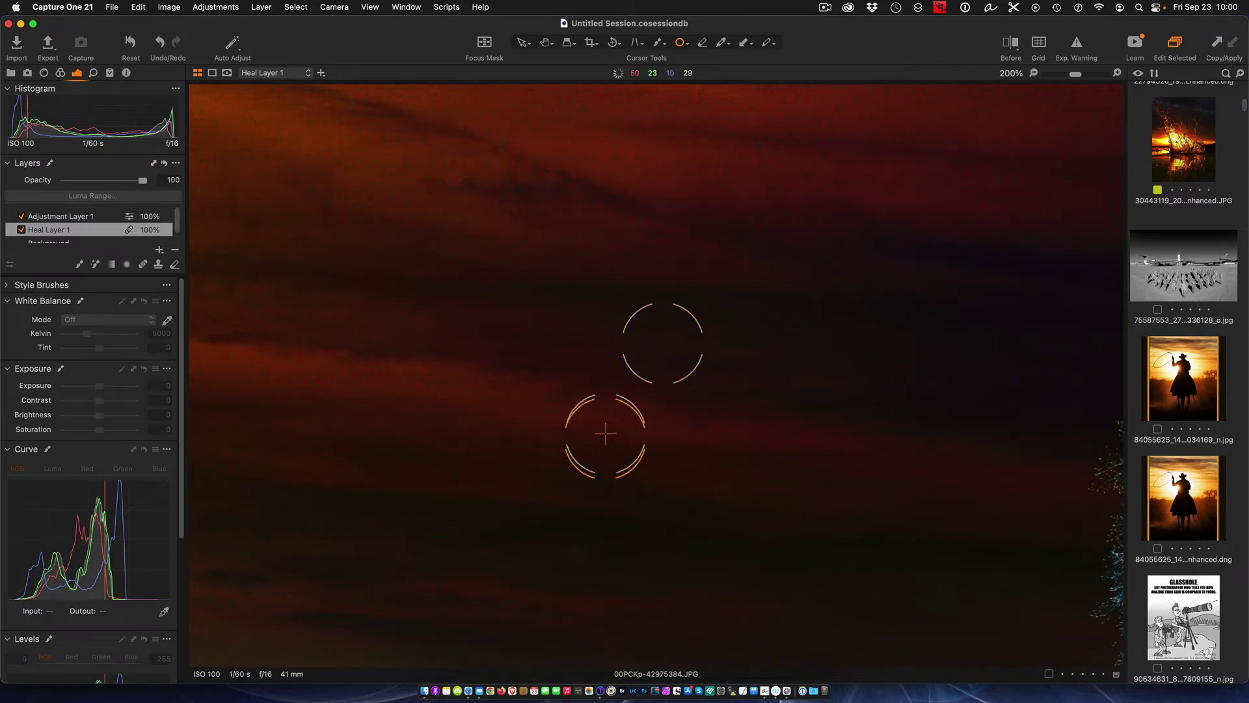
click(605, 385)
mouse_move(719, 490)
mouse_down()
mouse_move(577, 546)
mouse_move(573, 564)
mouse_up()
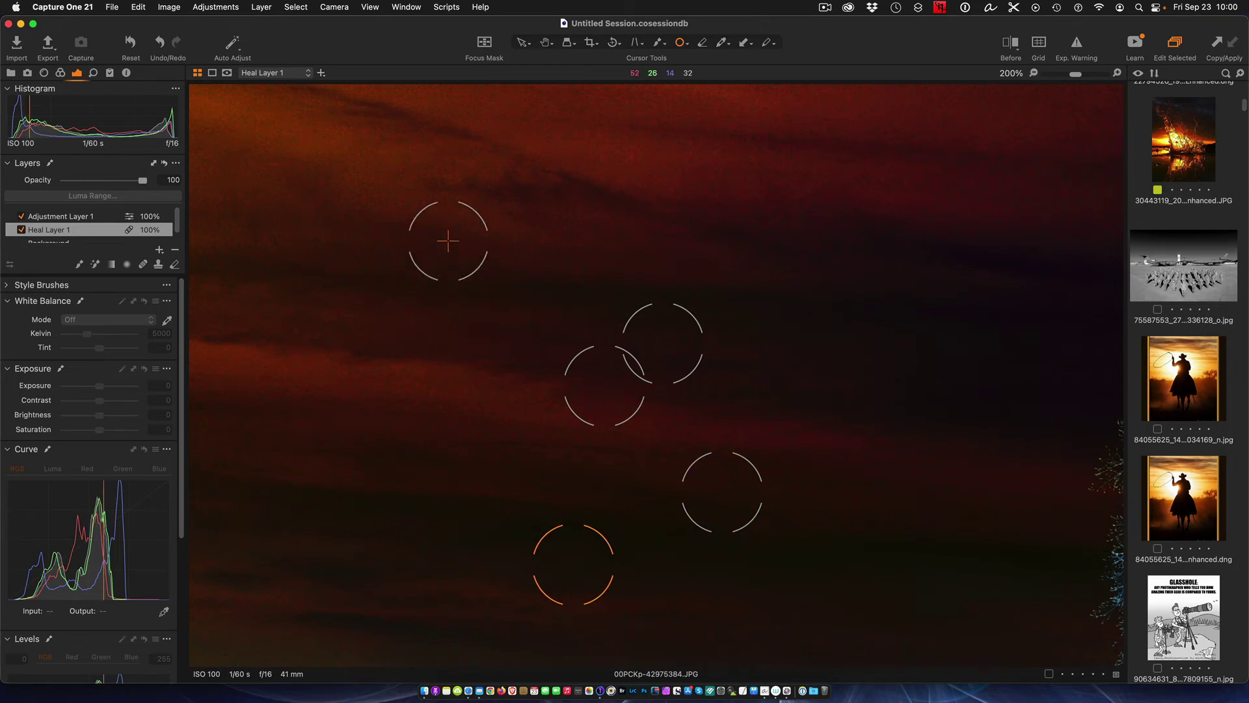
- Heal two dust spots in the brighter orange sky
key(space)
mouse_move(449, 214)
mouse_down()
mouse_move(517, 454)
mouse_move(597, 629)
mouse_up()
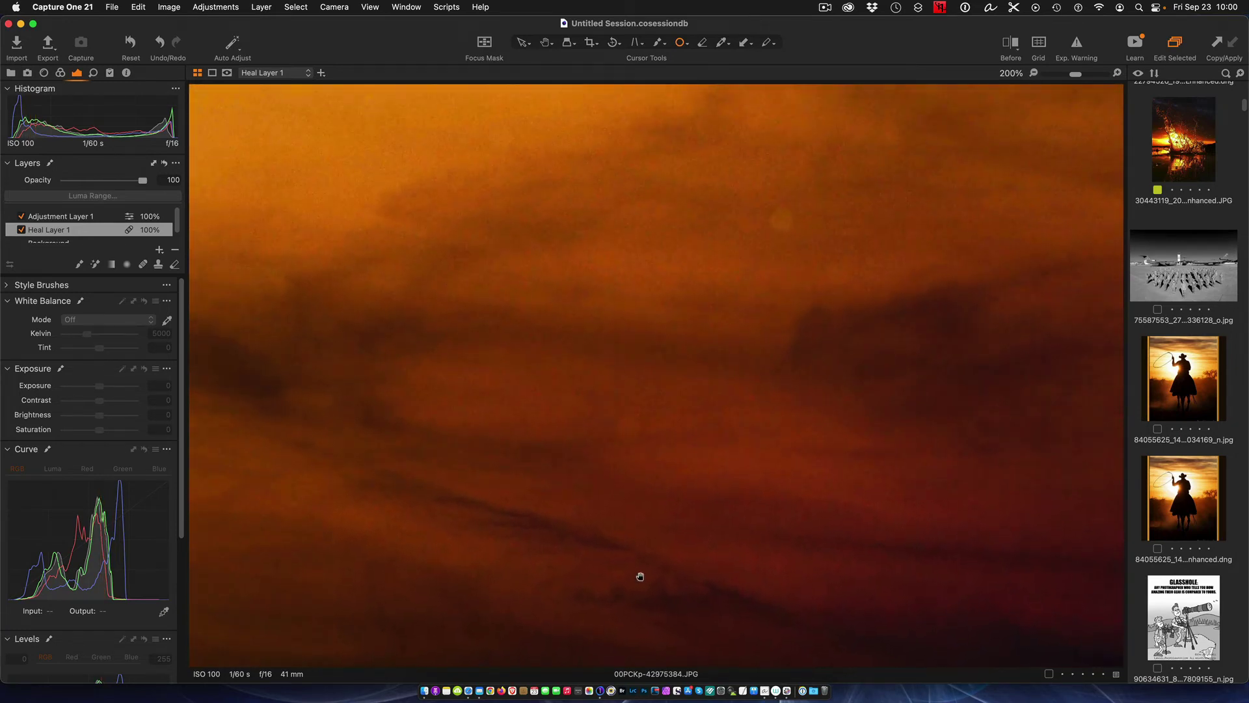
drag(775, 453, 744, 464)
click(598, 437)
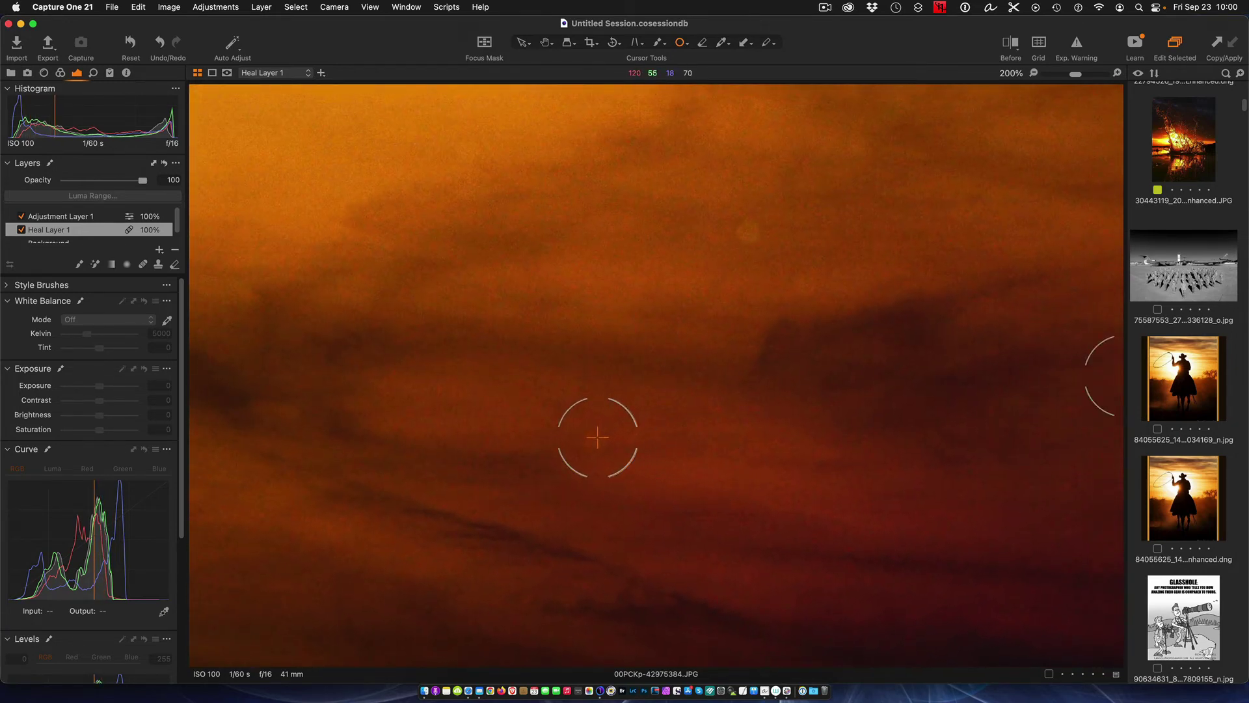
click(747, 233)
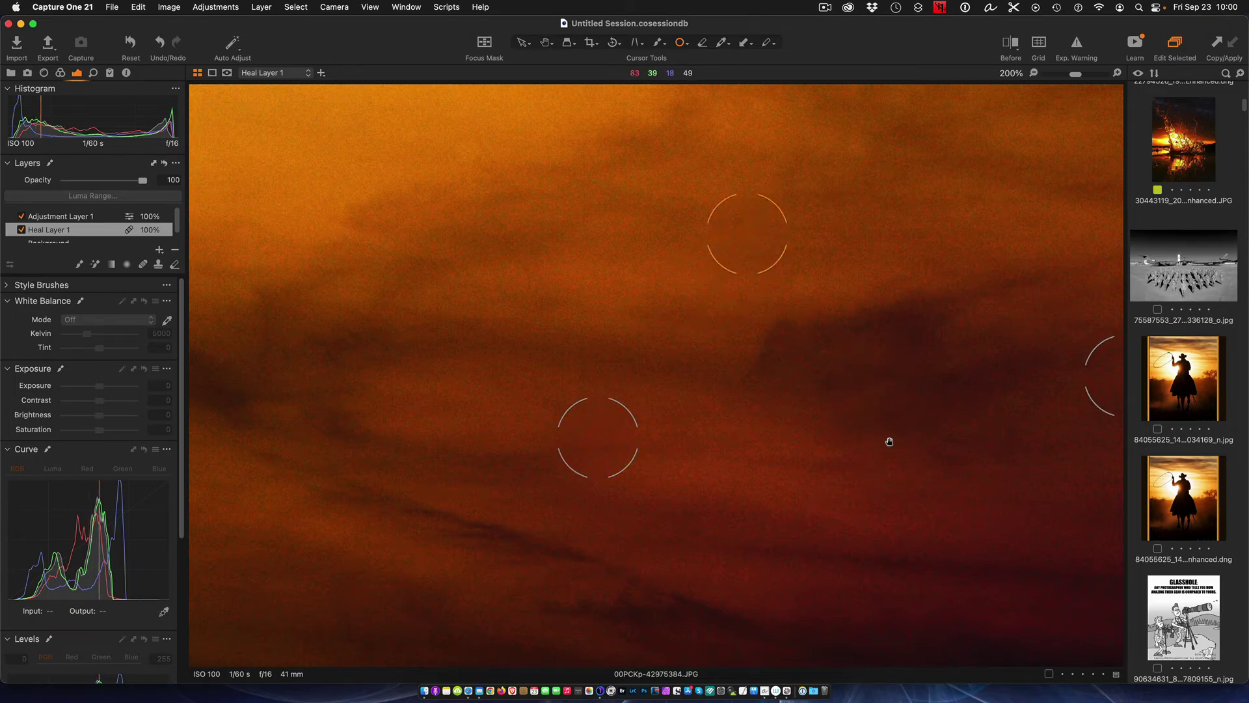
- Heal a dust spot right of the tree, then zoom out to Fit
drag(887, 438, 344, 373)
drag(1136, 267, 967, 270)
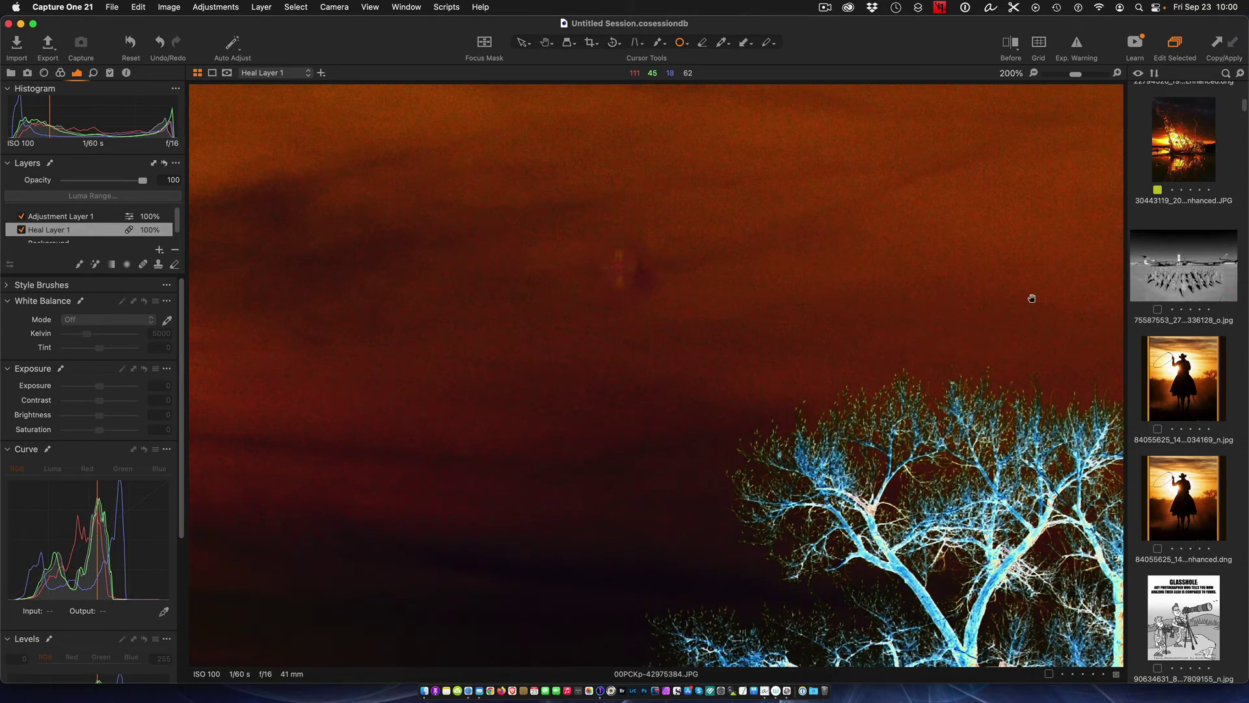
drag(1032, 296, 522, 218)
drag(832, 287, 597, 104)
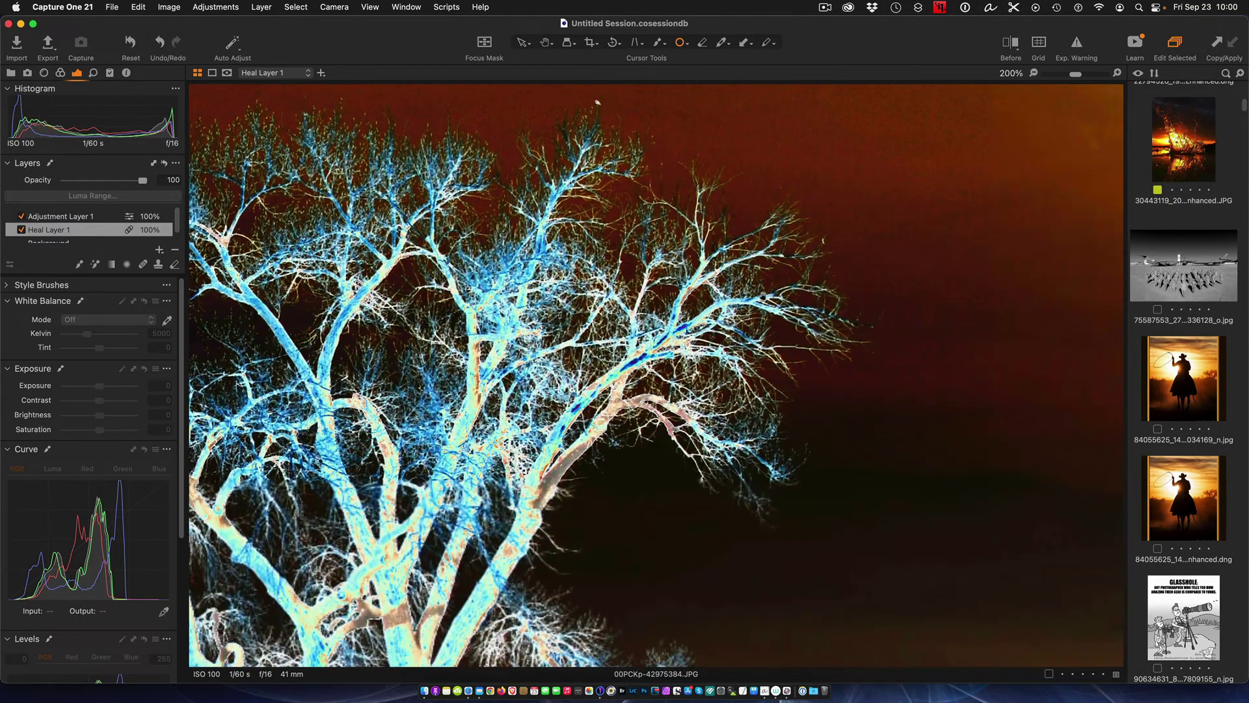
drag(917, 476, 747, 279)
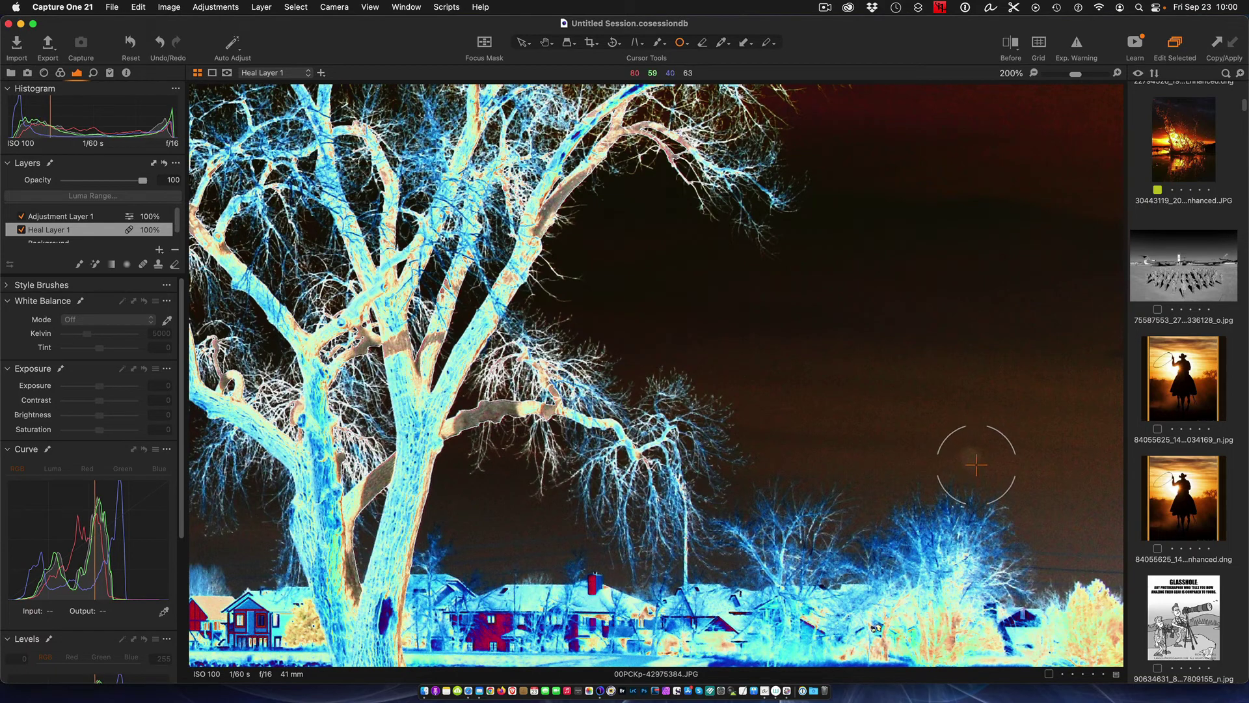
alt+click(970, 461)
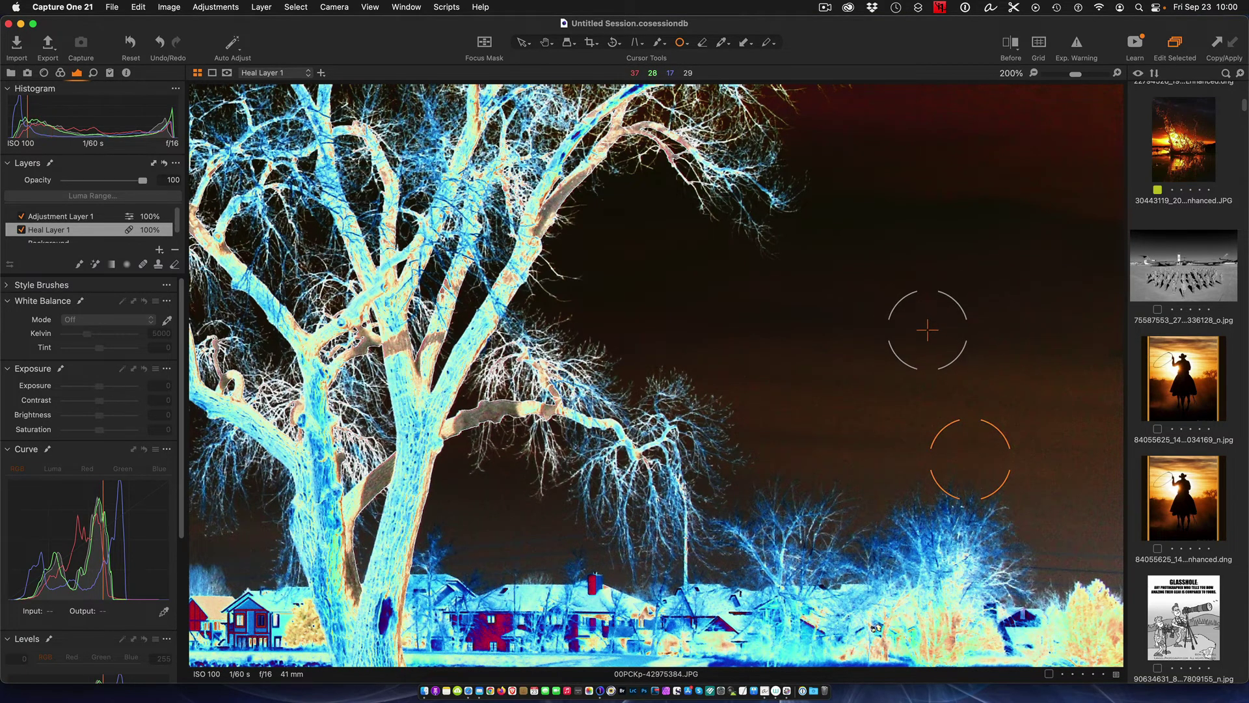
key(super+minus)
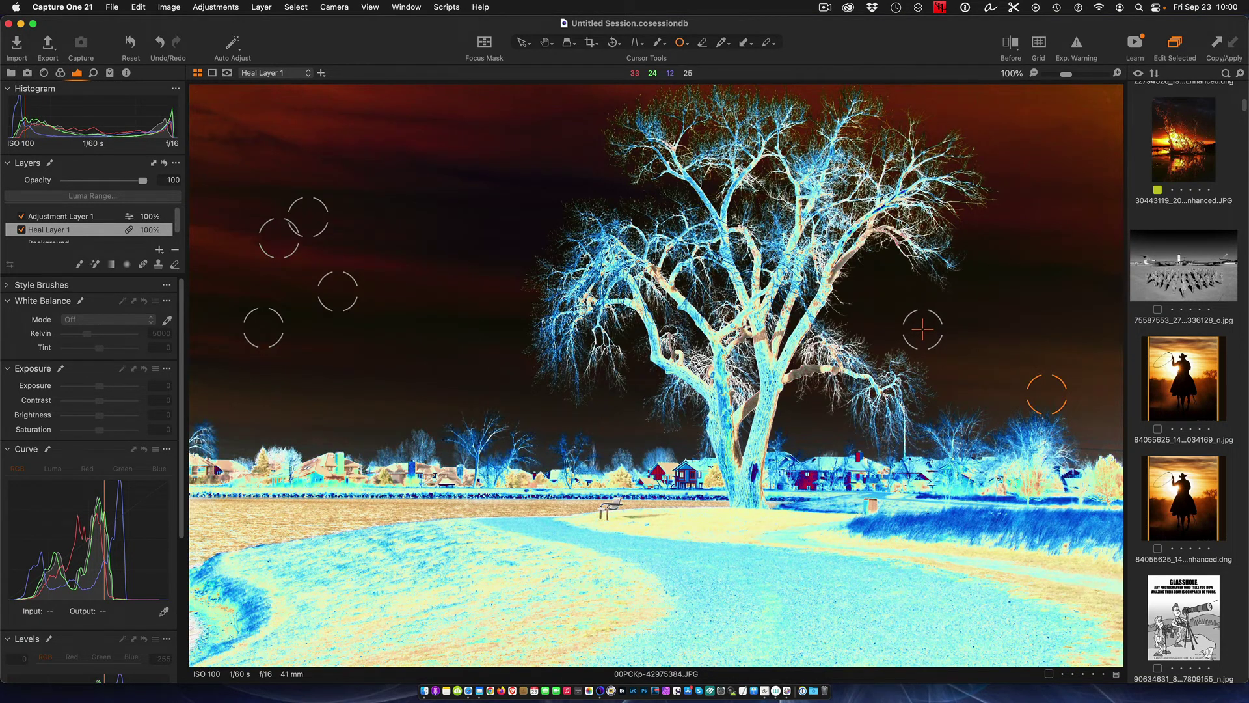
key(super+minus)
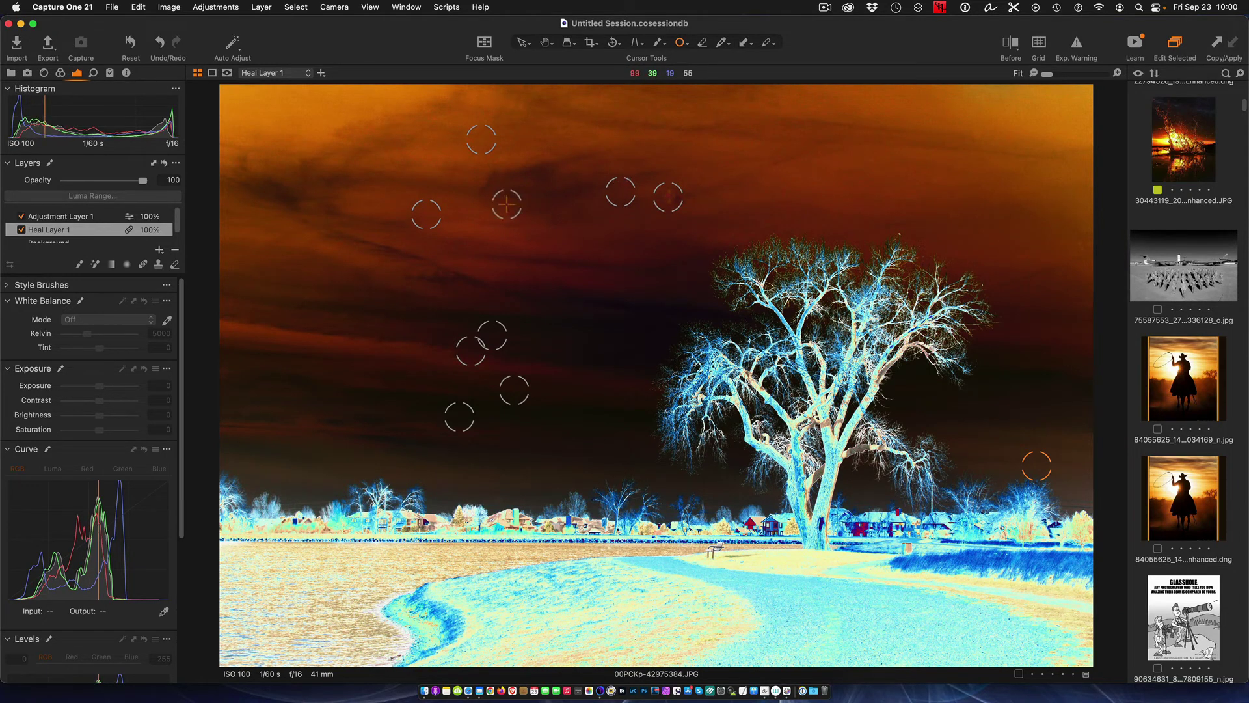
- Delete Adjustment Layer 1 with the Layers minus button, leaving Heal Layer 1 and Background
click(75, 217)
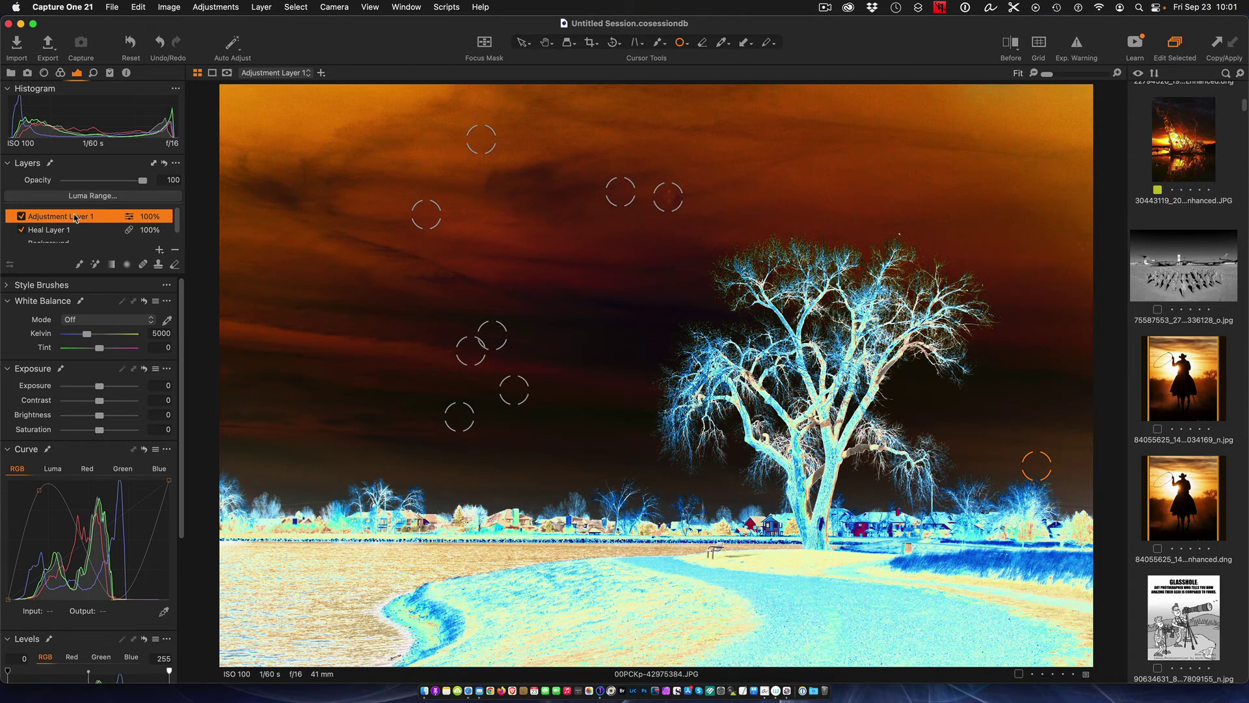
click(175, 249)
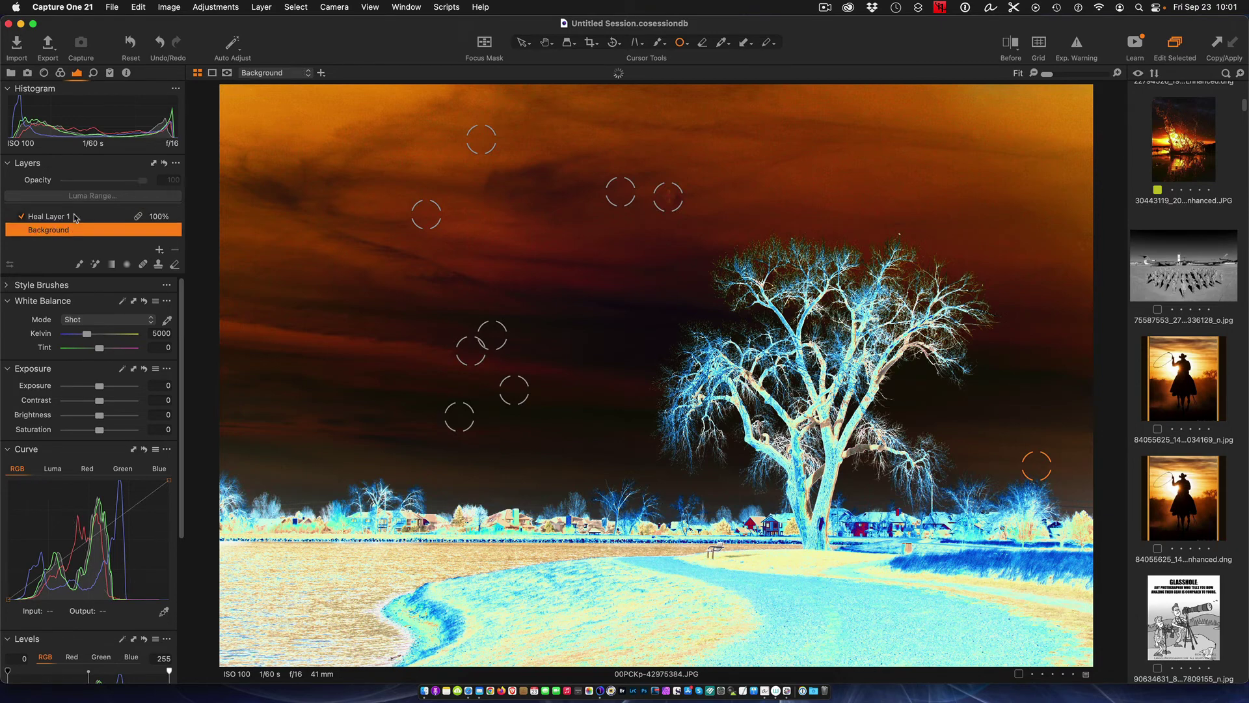